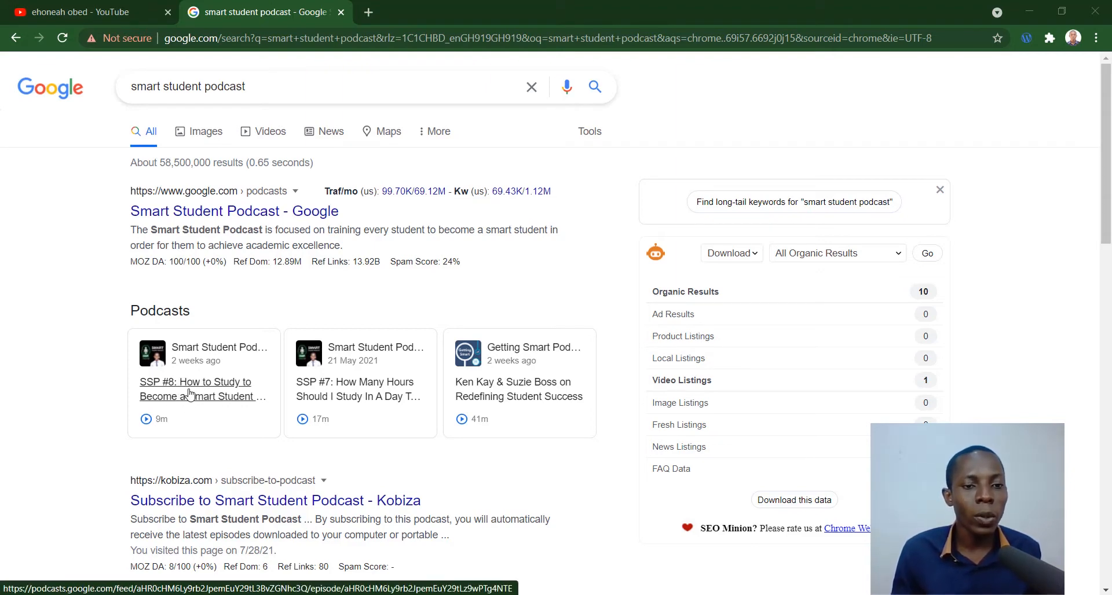
Step: Open episode SSP #8 of the Smart Student Podcast on Google Podcasts and compare it with the YouTube version
click(149, 422)
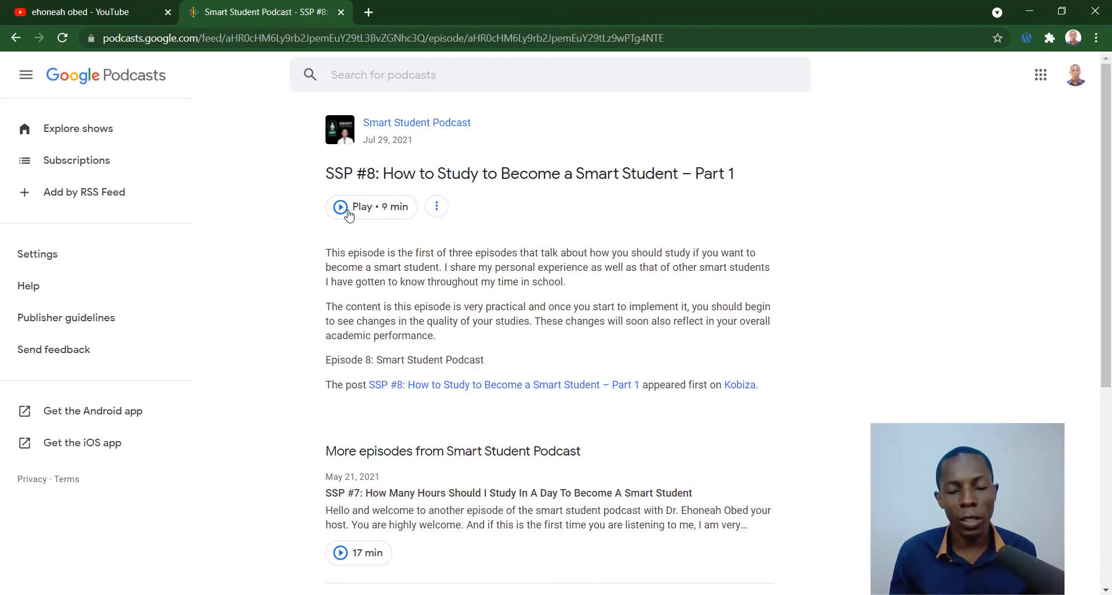
click(345, 214)
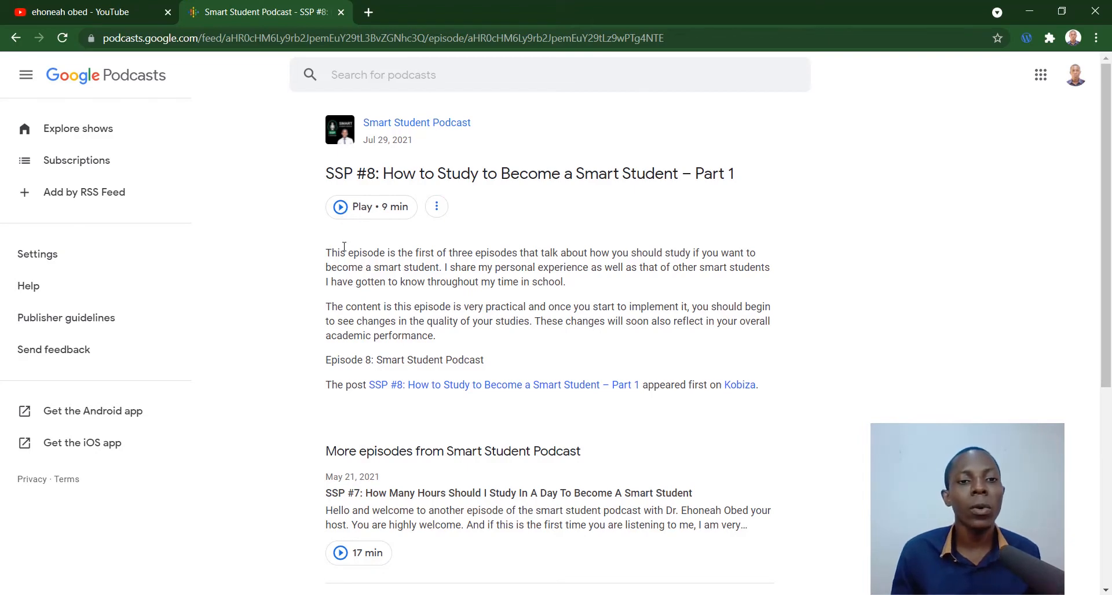
click(71, 7)
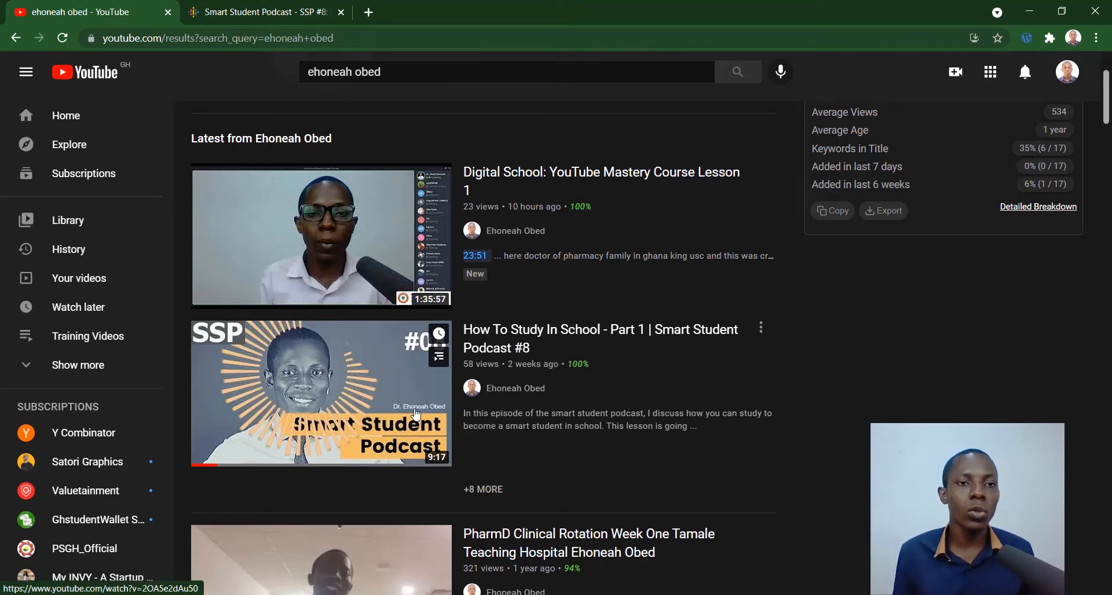
click(203, 8)
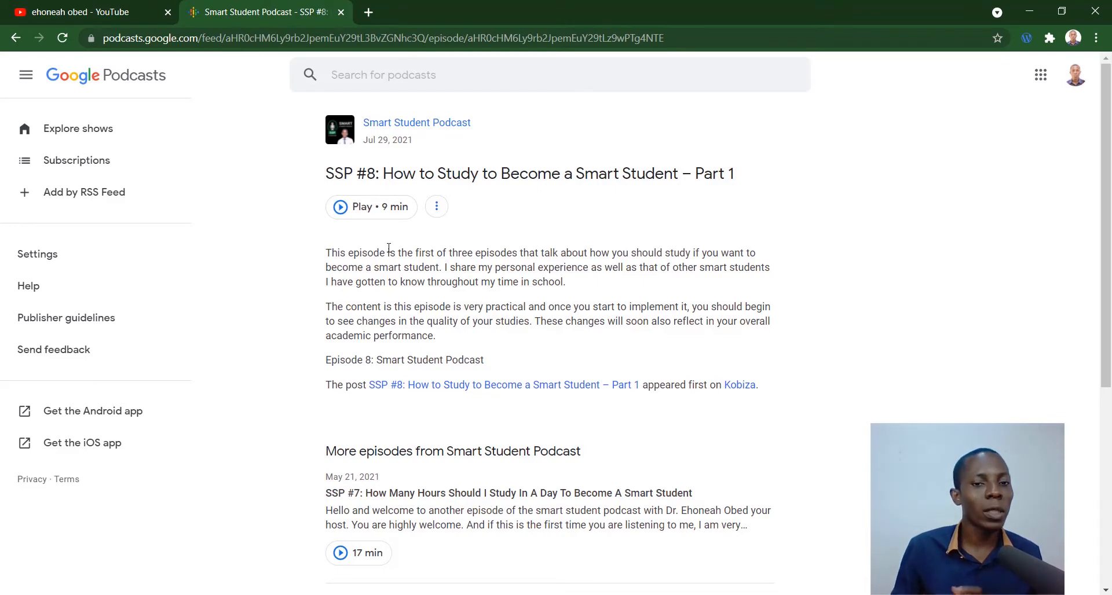
click(111, 12)
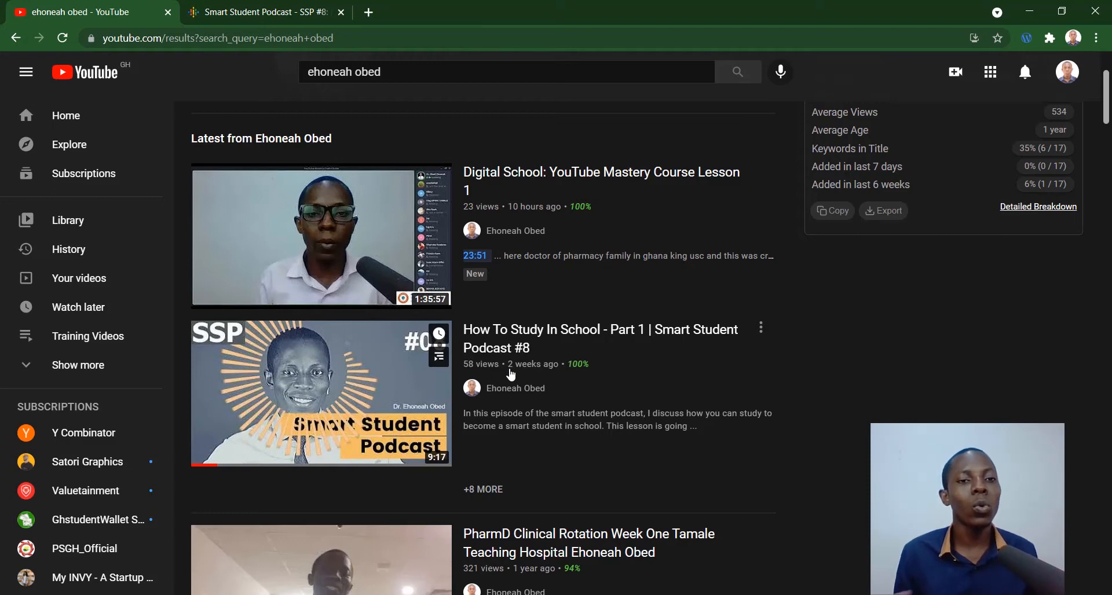
click(260, 7)
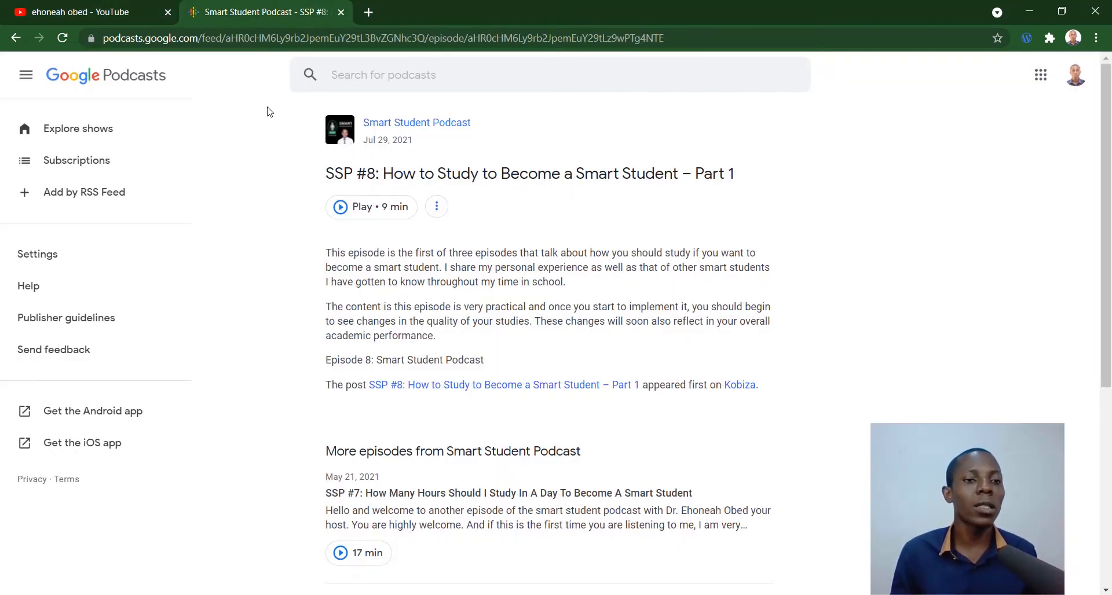
click(111, 13)
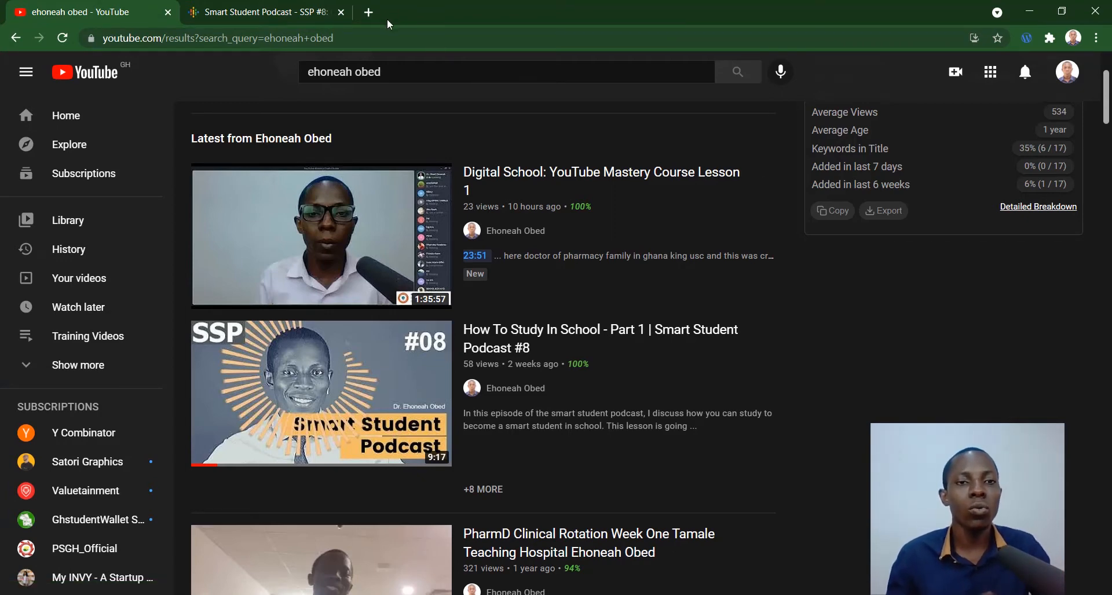
Step: Open the veed.io website in a new browser tab
click(370, 13)
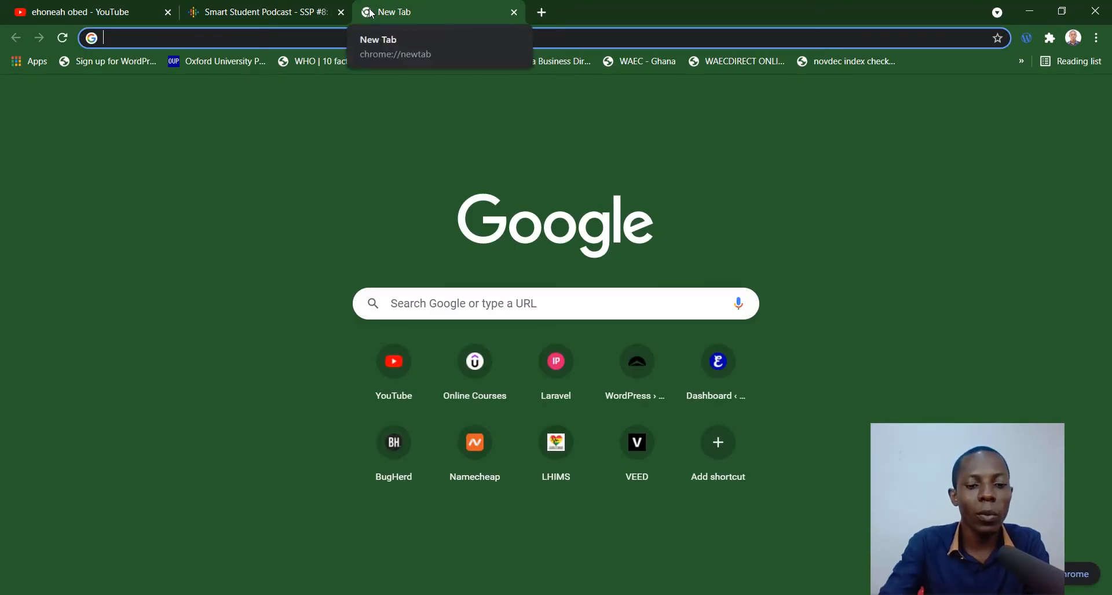
text(vee)
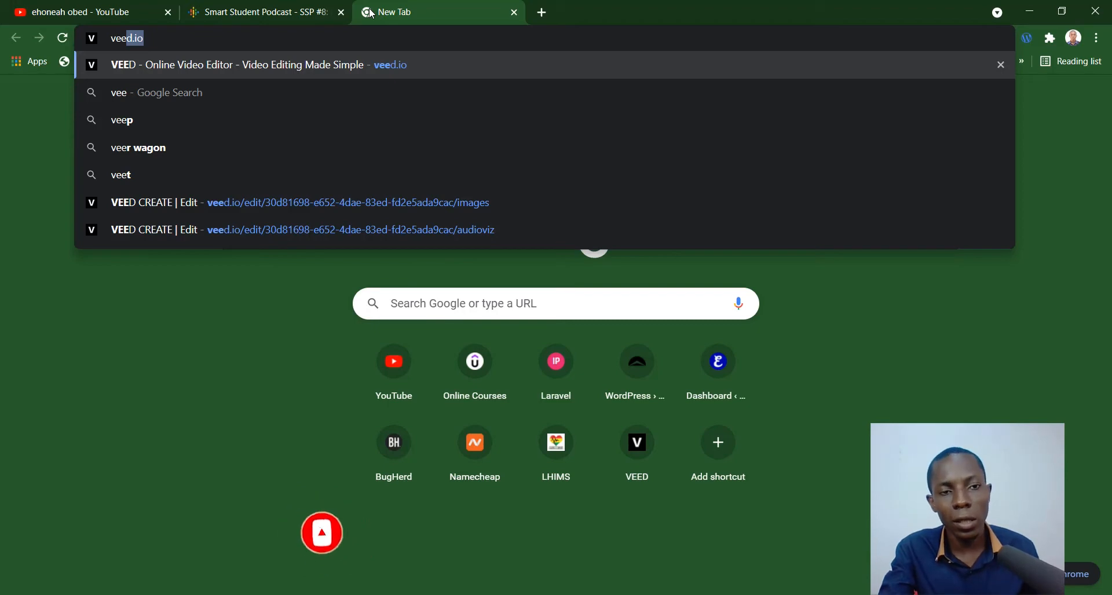
text(d.io)
key(Return)
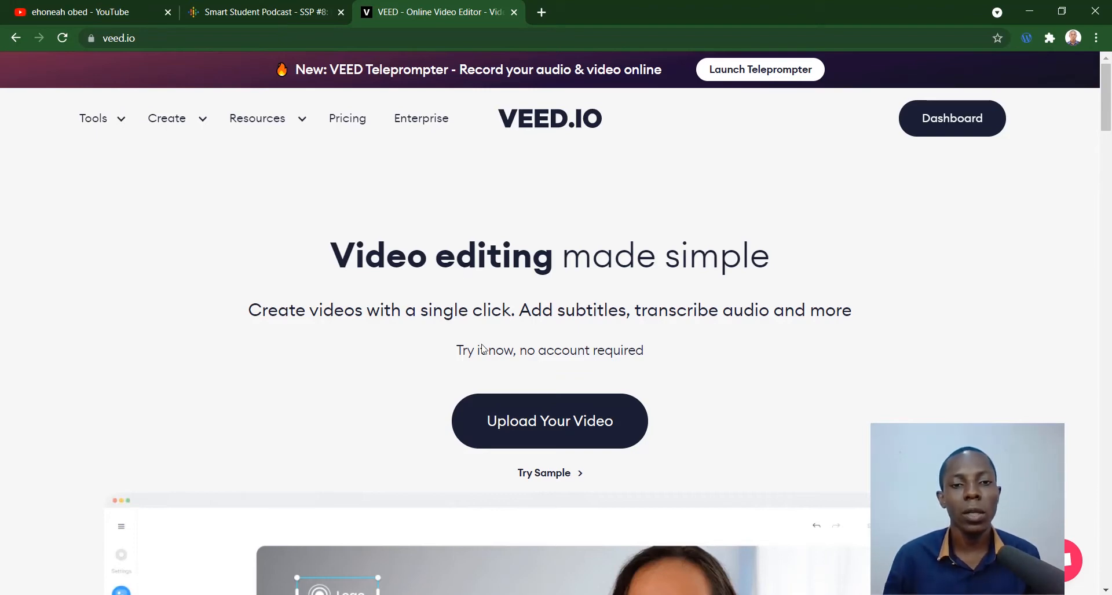
Step: Upload the audio file SSP #1.mp3 from the device to a new project and apply the YouTube (16:9) podcast template
click(563, 417)
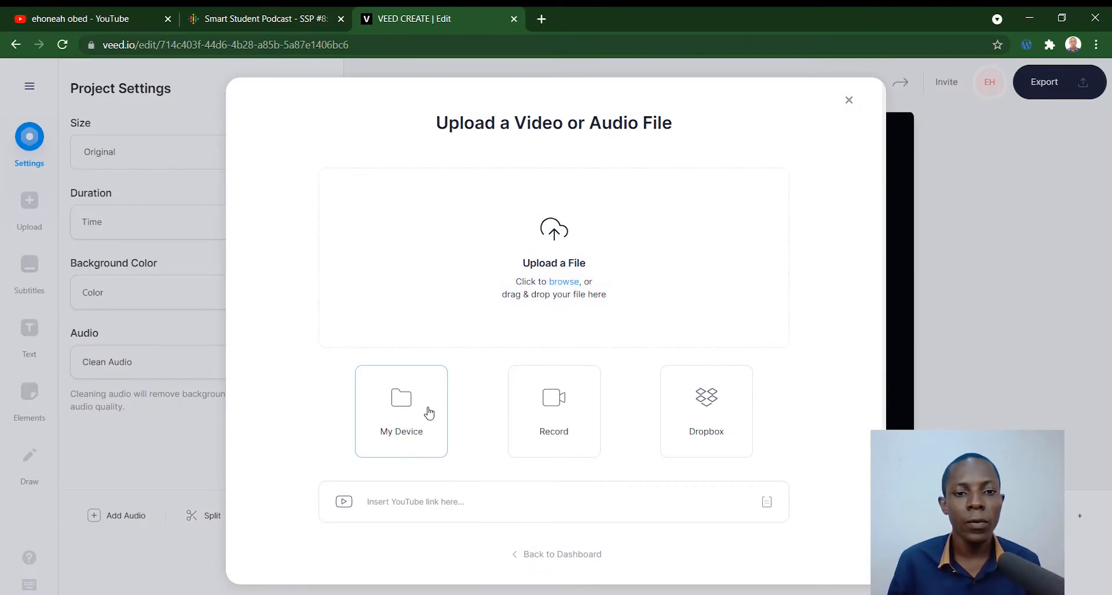
click(413, 420)
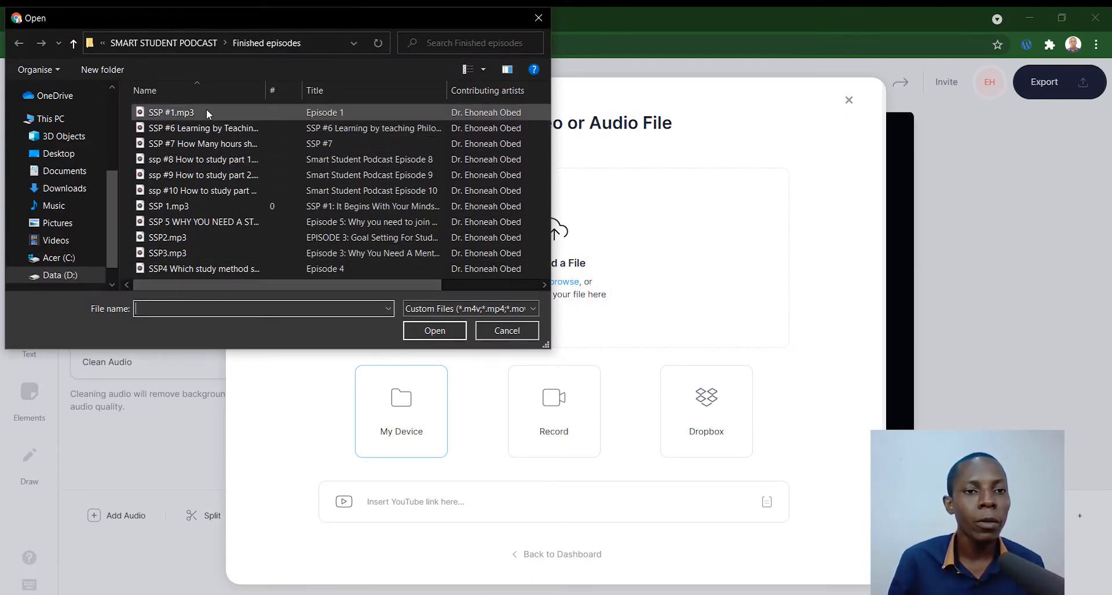
click(206, 110)
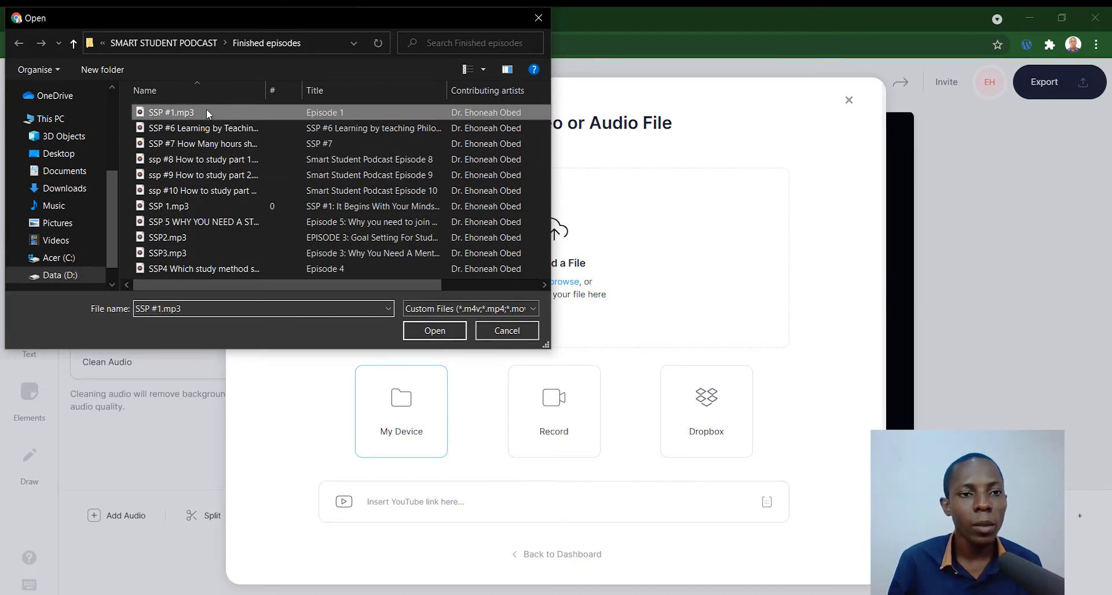
click(429, 334)
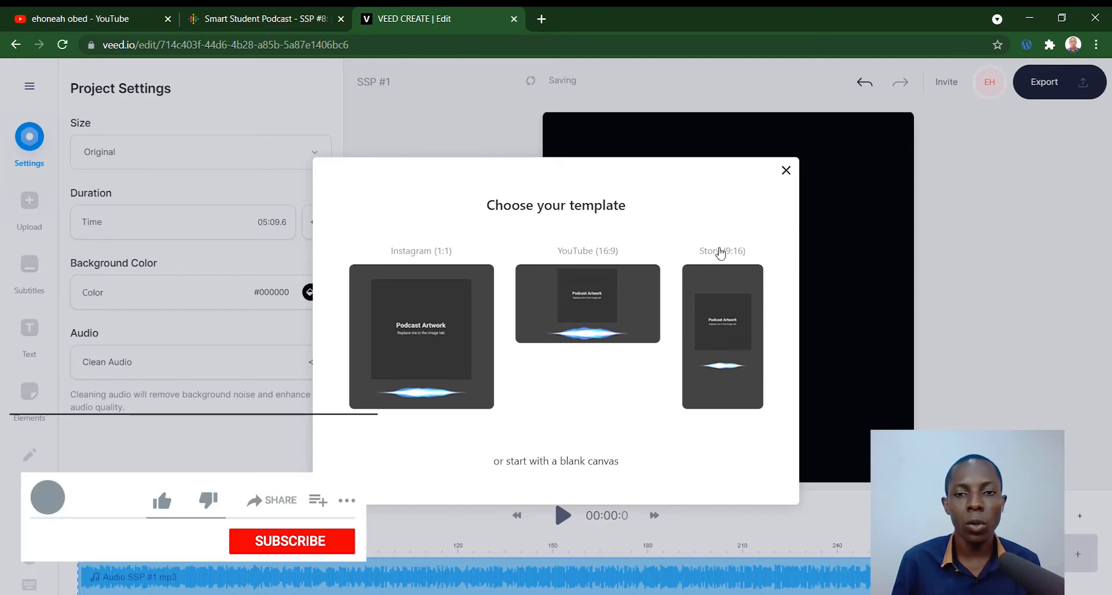
click(606, 306)
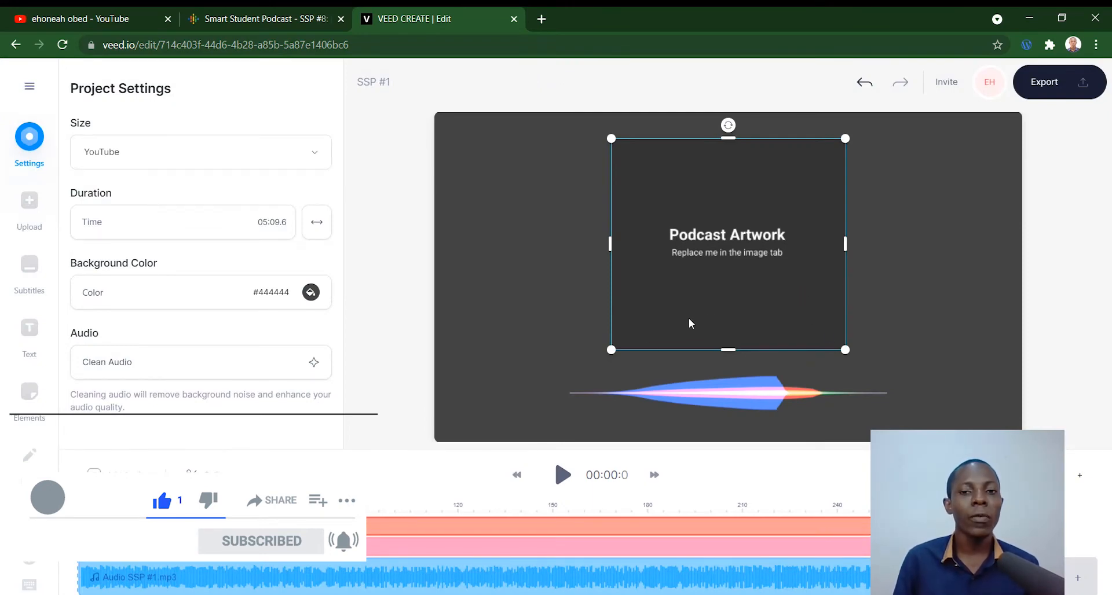
Step: Replace the podcast artwork placeholder with the image Smart Student Podcast.png
click(722, 252)
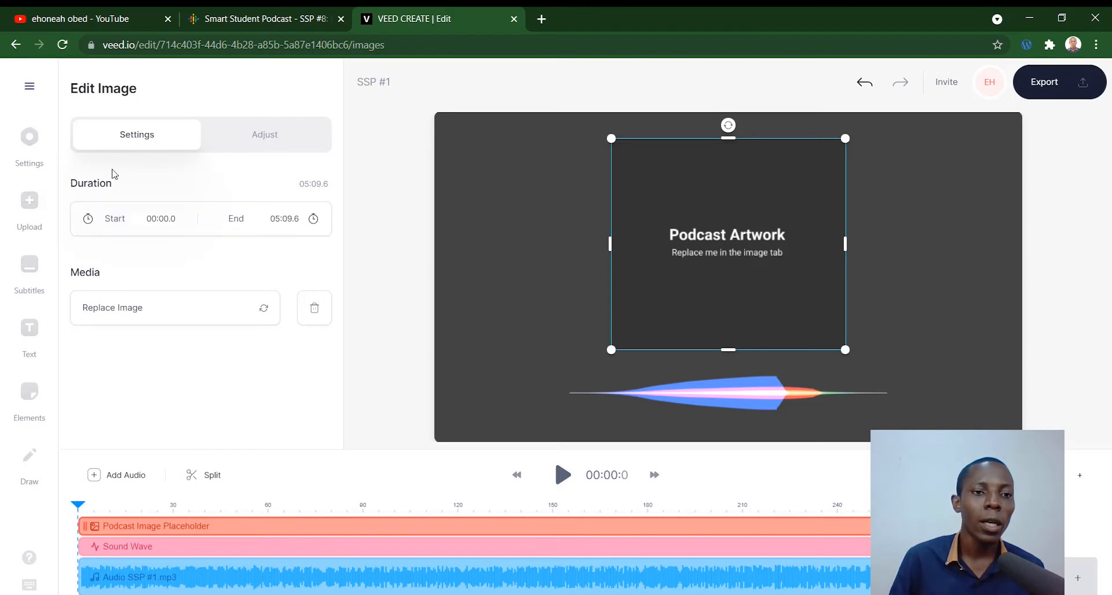
click(179, 313)
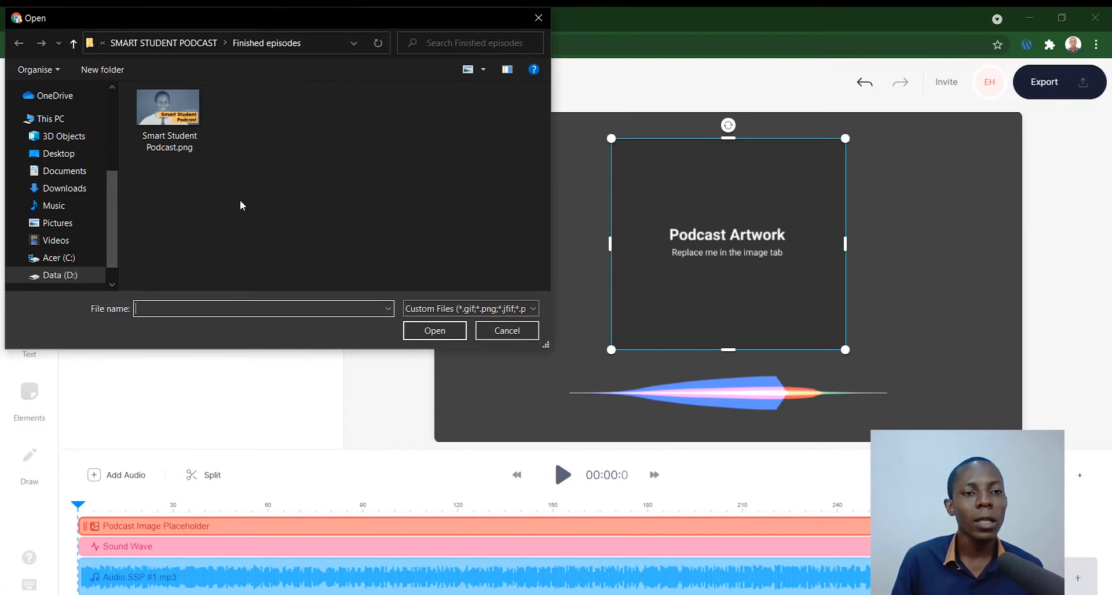
click(168, 119)
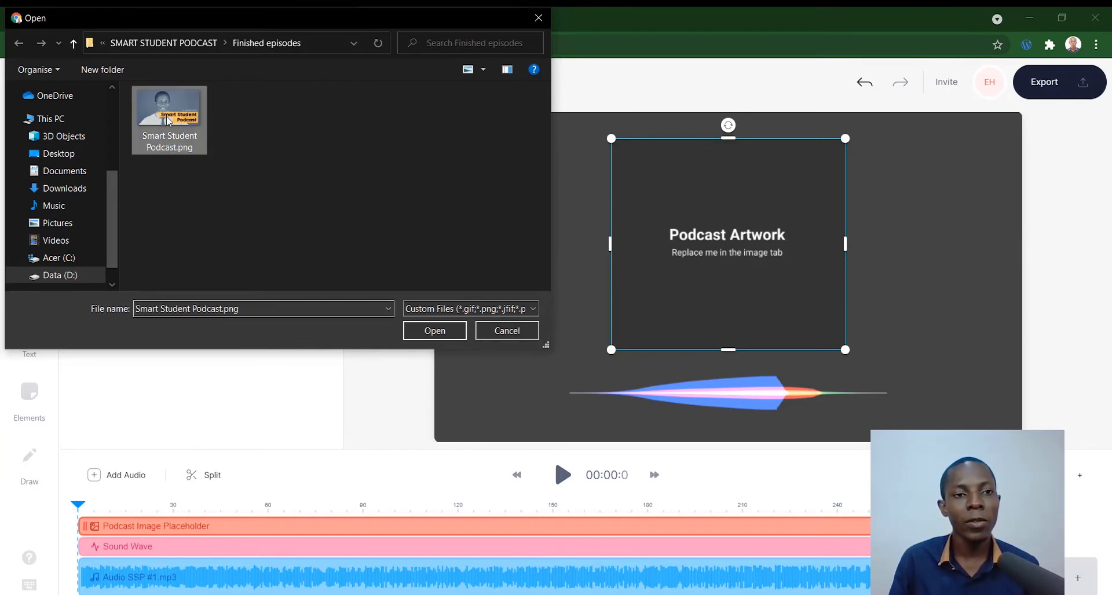
click(445, 336)
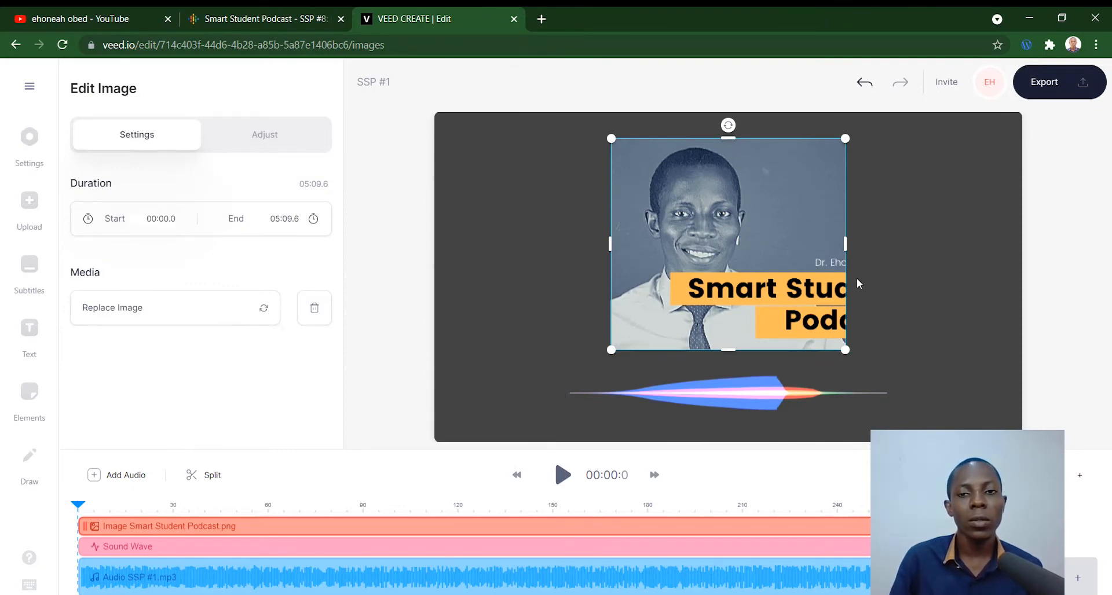
Step: Resize and reposition the podcast artwork so that it fills the entire 16:9 canvas
drag(851, 247, 994, 245)
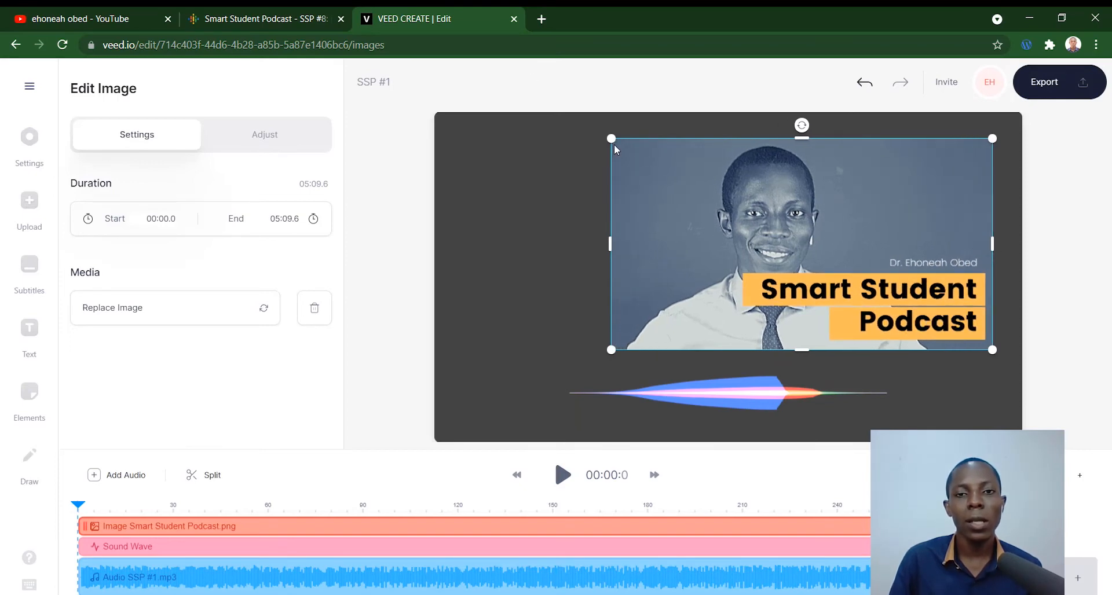
drag(613, 142, 444, 120)
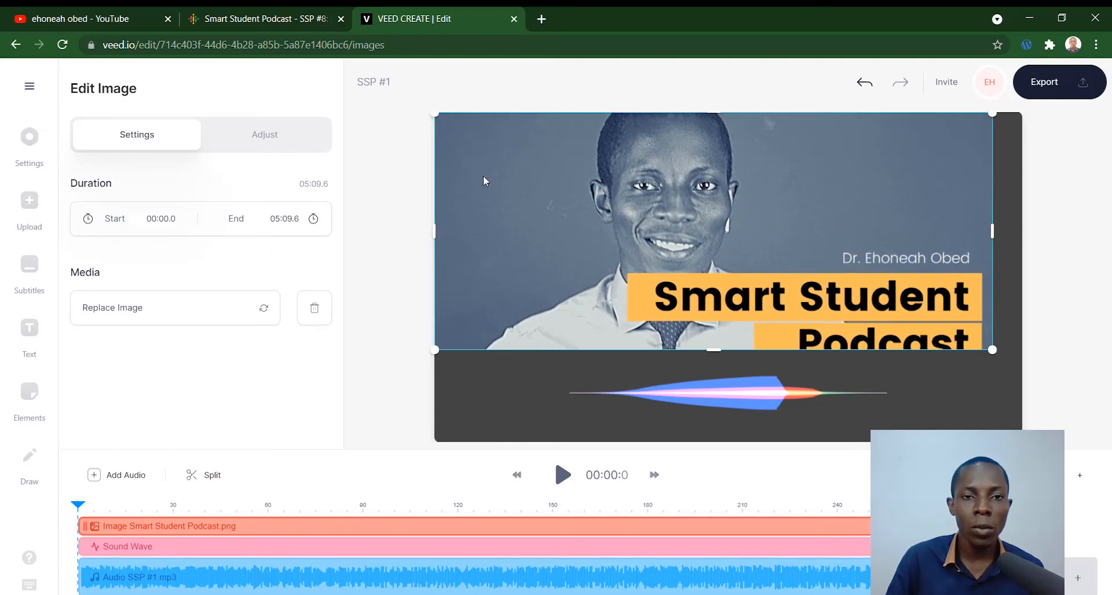
drag(714, 299, 714, 312)
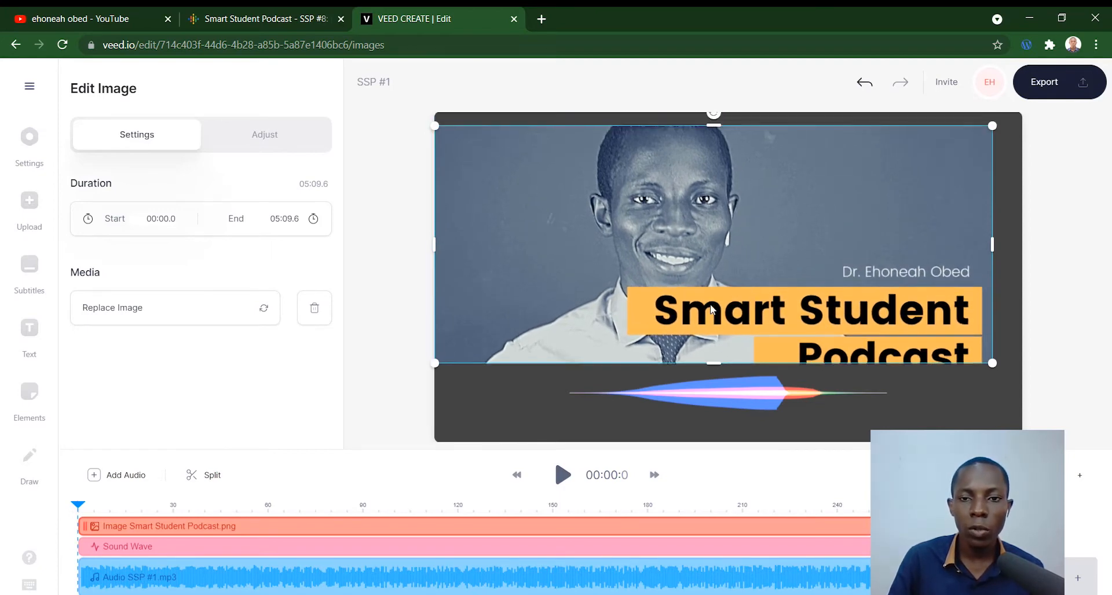
drag(714, 124, 714, 113)
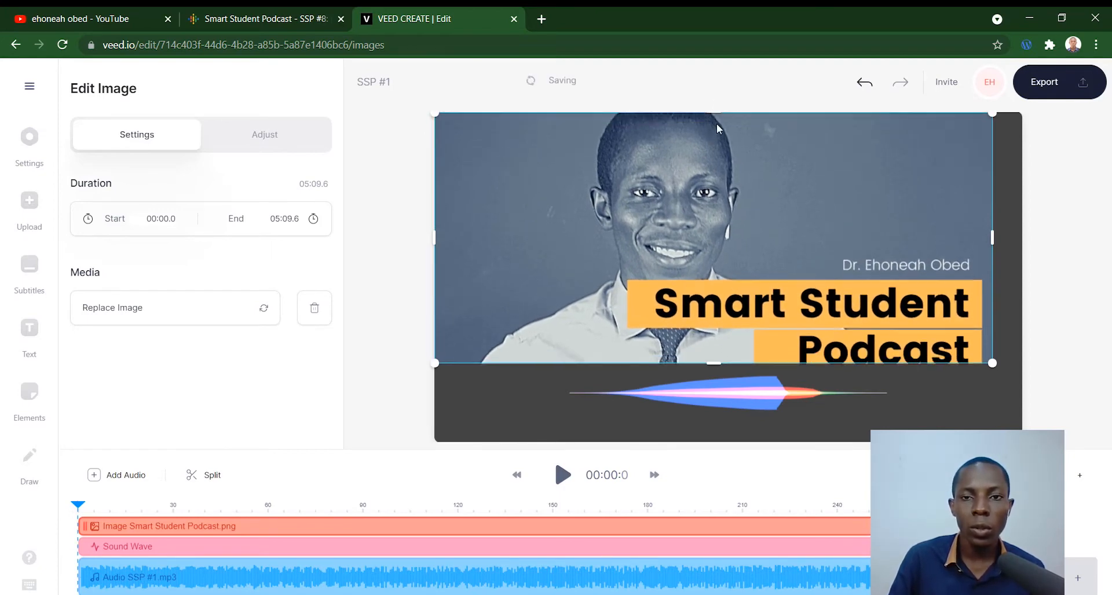
drag(738, 273, 739, 287)
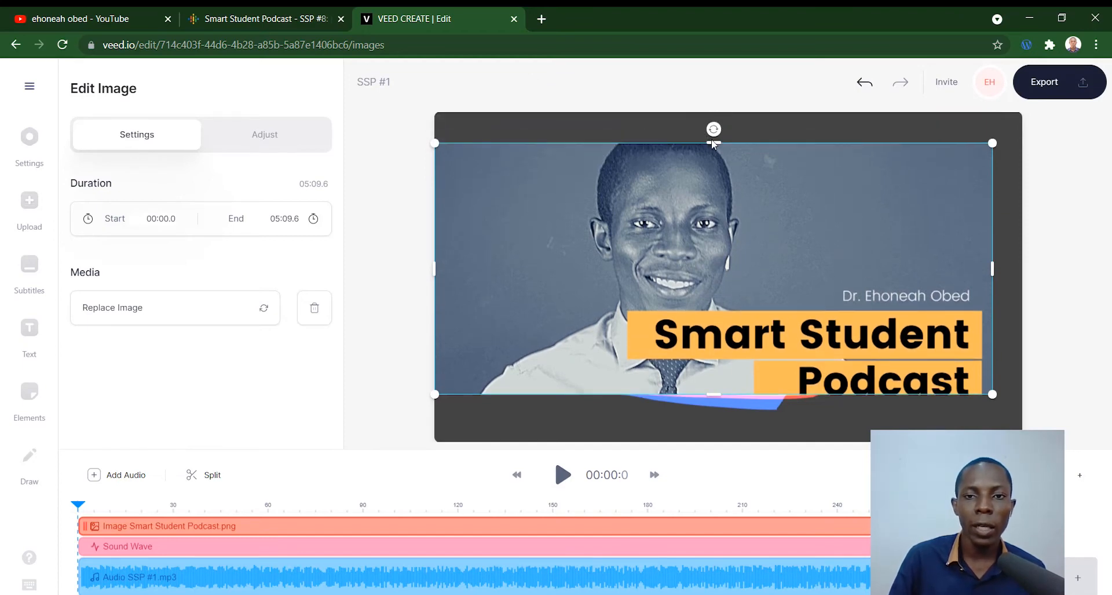
drag(714, 139, 711, 110)
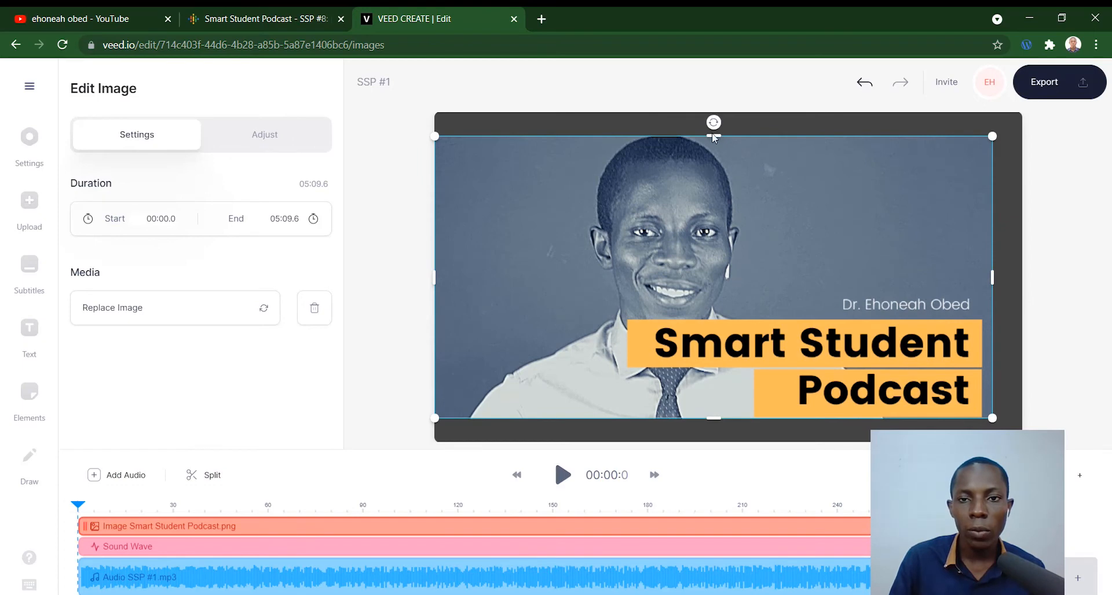
drag(712, 117, 713, 113)
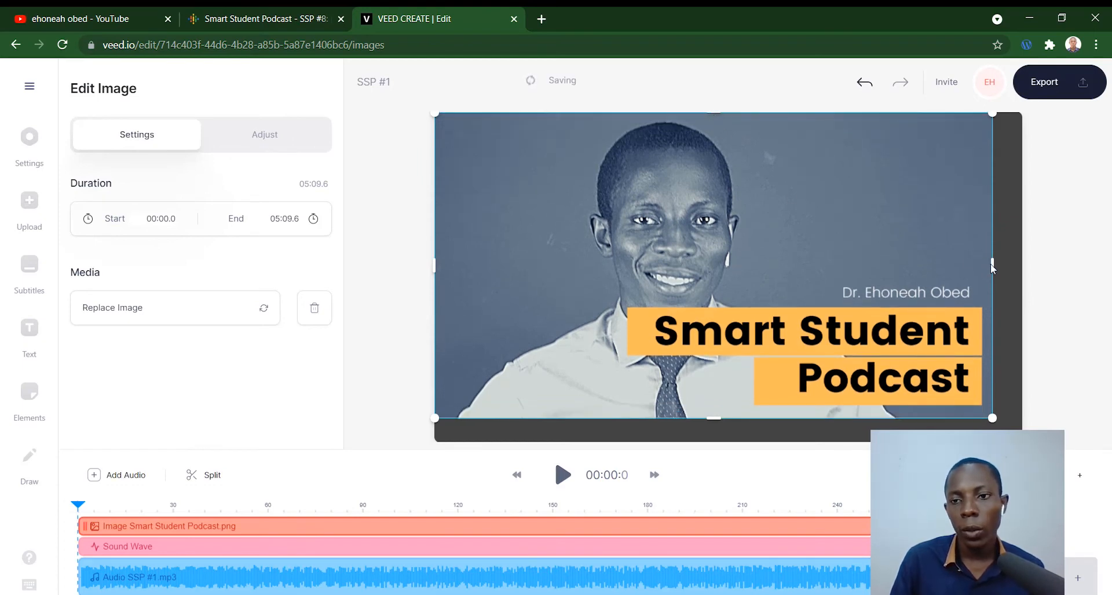
drag(1007, 265, 1023, 266)
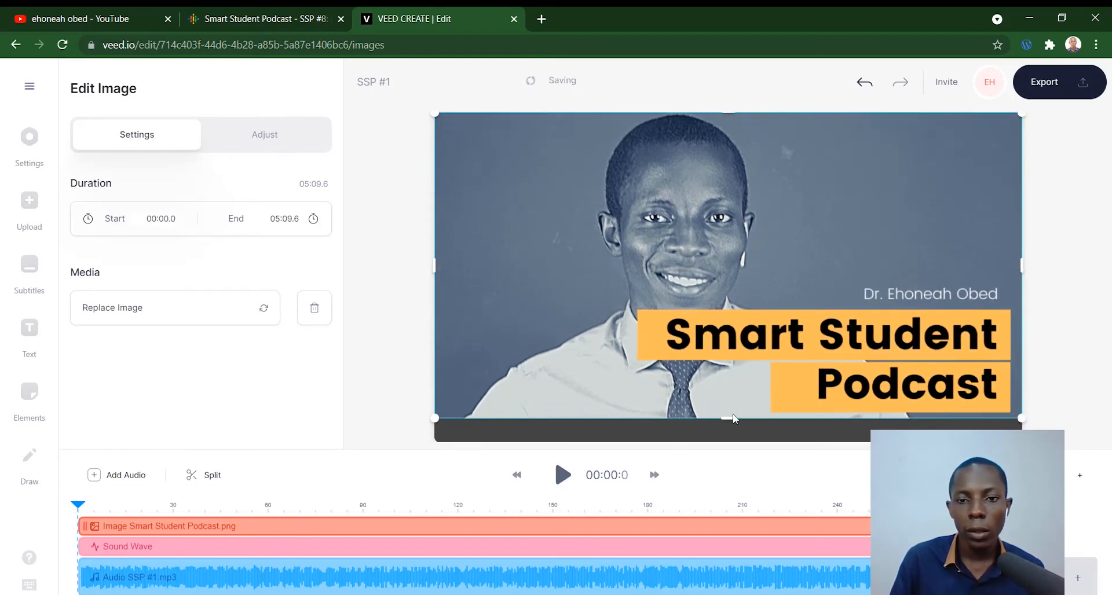
drag(728, 418, 729, 441)
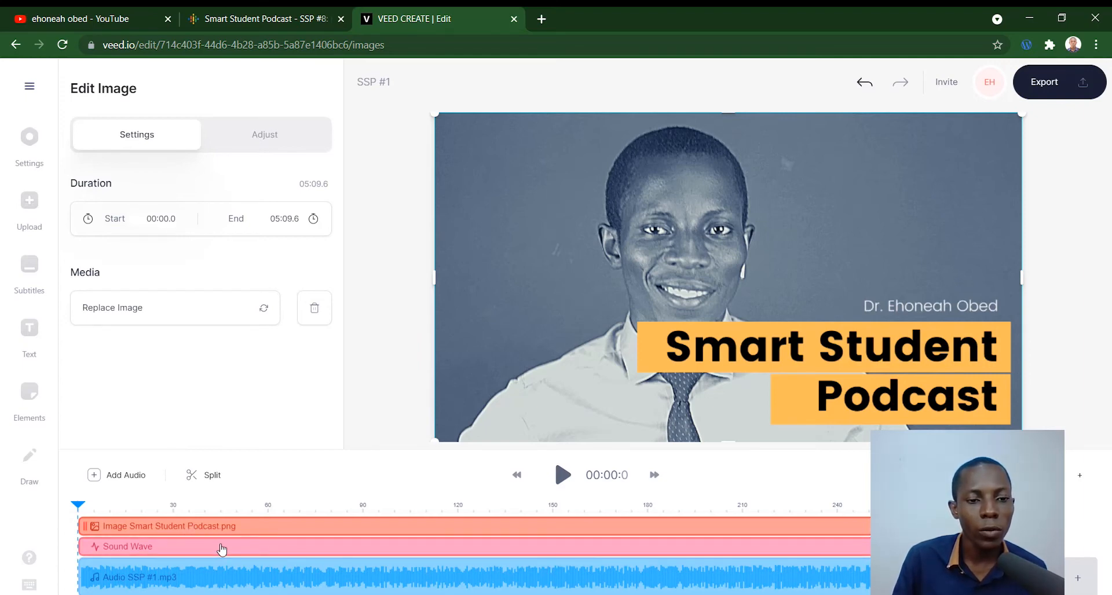
Step: Move the Sound Wave layer above the artwork image and change its style to the circular bar wave
drag(222, 549, 216, 522)
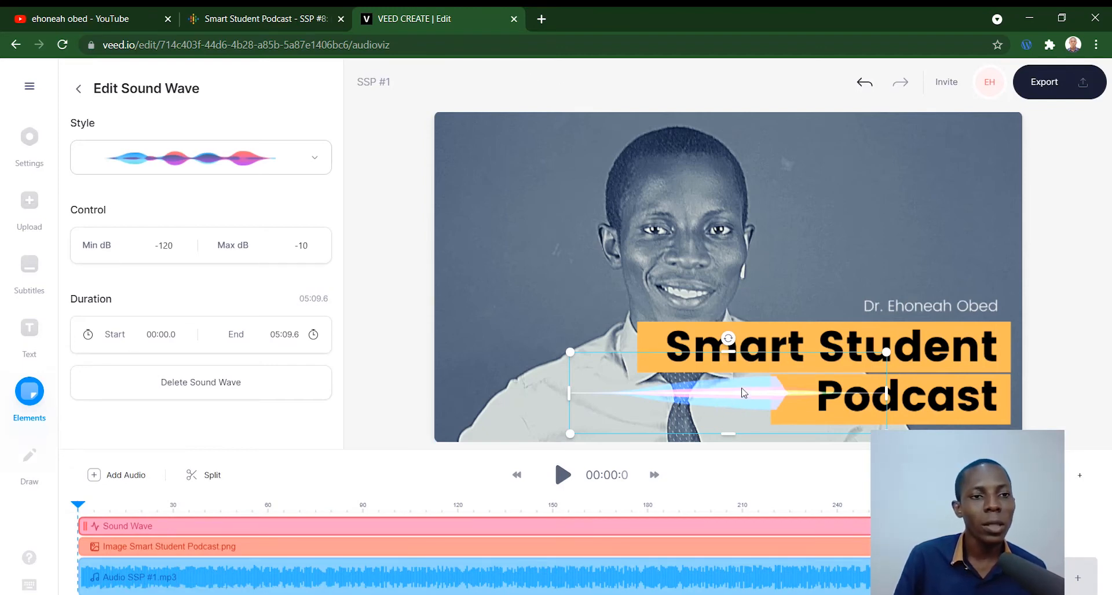
click(274, 164)
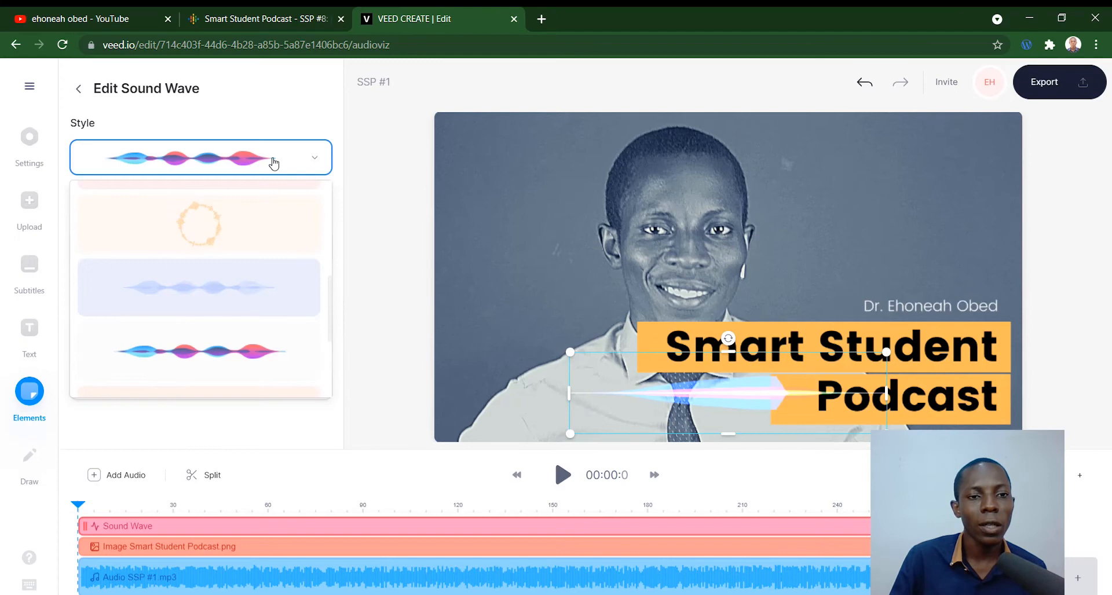
click(229, 238)
Step: Enlarge the circular sound wave, position it around the face in the artwork, and play the video to preview it
drag(745, 371, 669, 202)
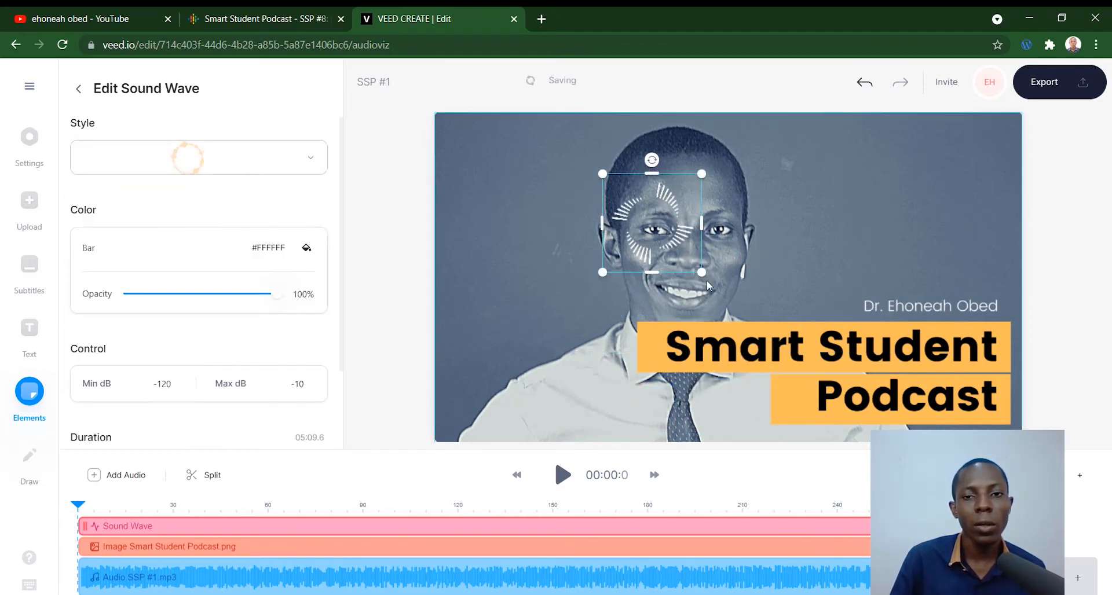
drag(701, 272, 877, 387)
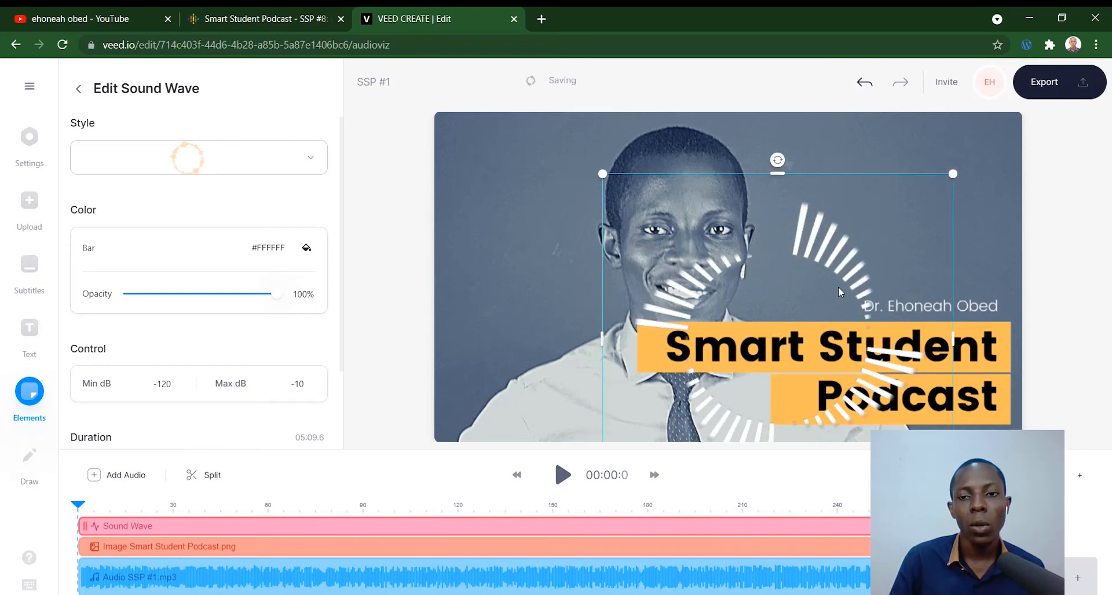
drag(847, 233, 747, 164)
drag(852, 398, 841, 381)
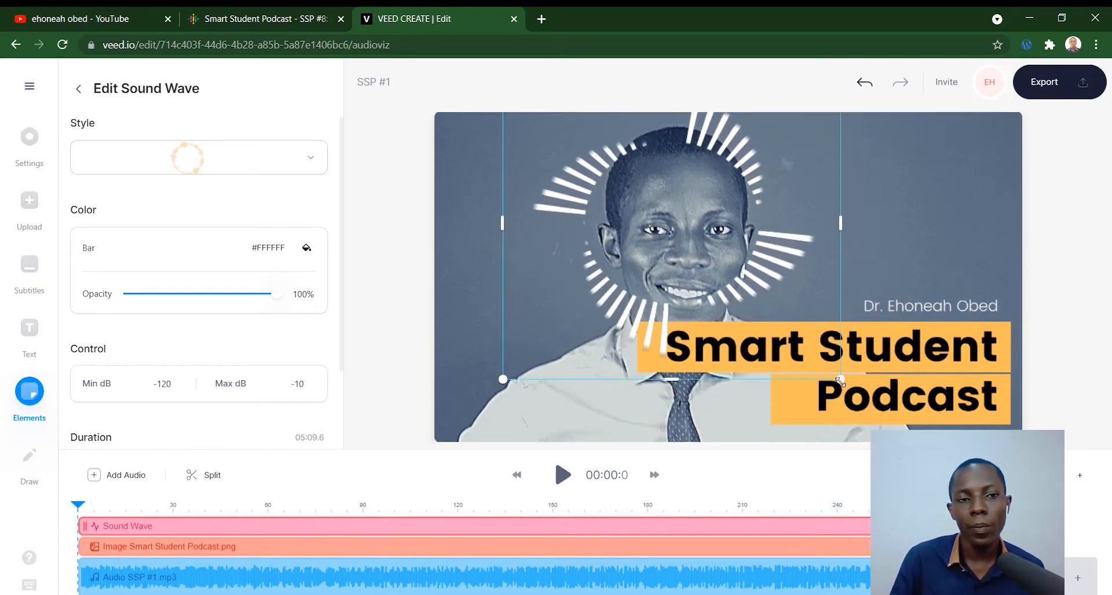
drag(775, 273, 781, 273)
click(933, 278)
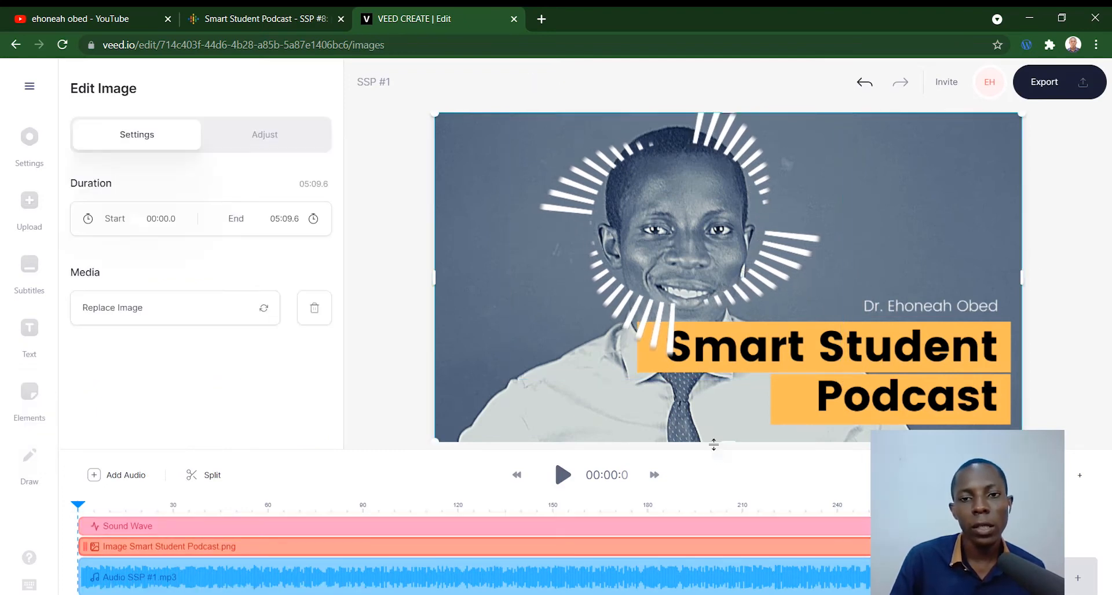
click(560, 479)
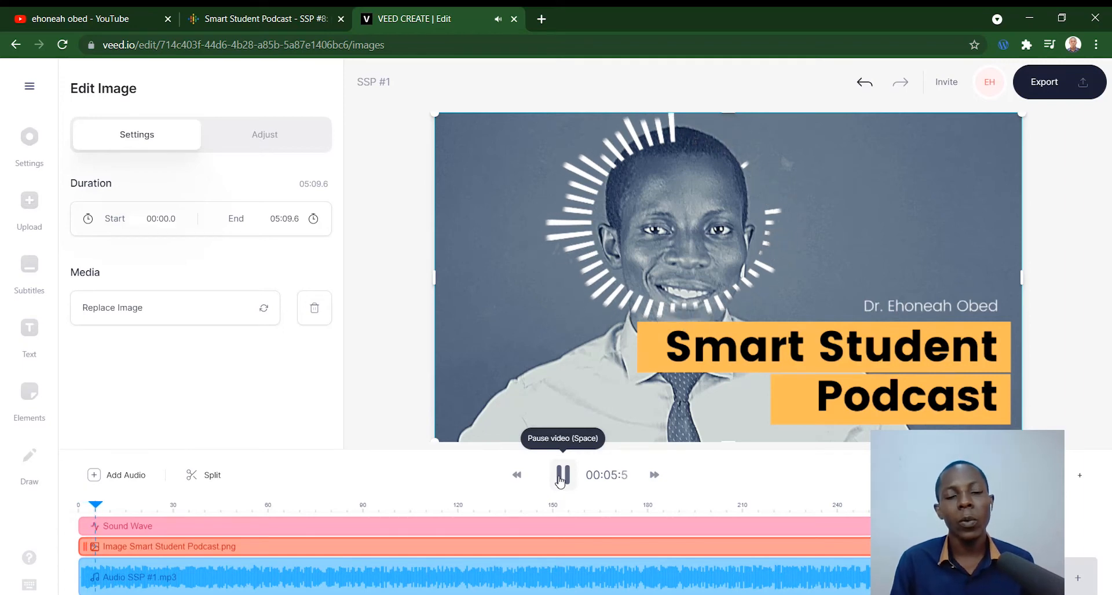
Step: Pause the preview and look through the available elements, including progress bars, sound waves, brand logos, arrows and podcast graphics, and the upload options
click(560, 476)
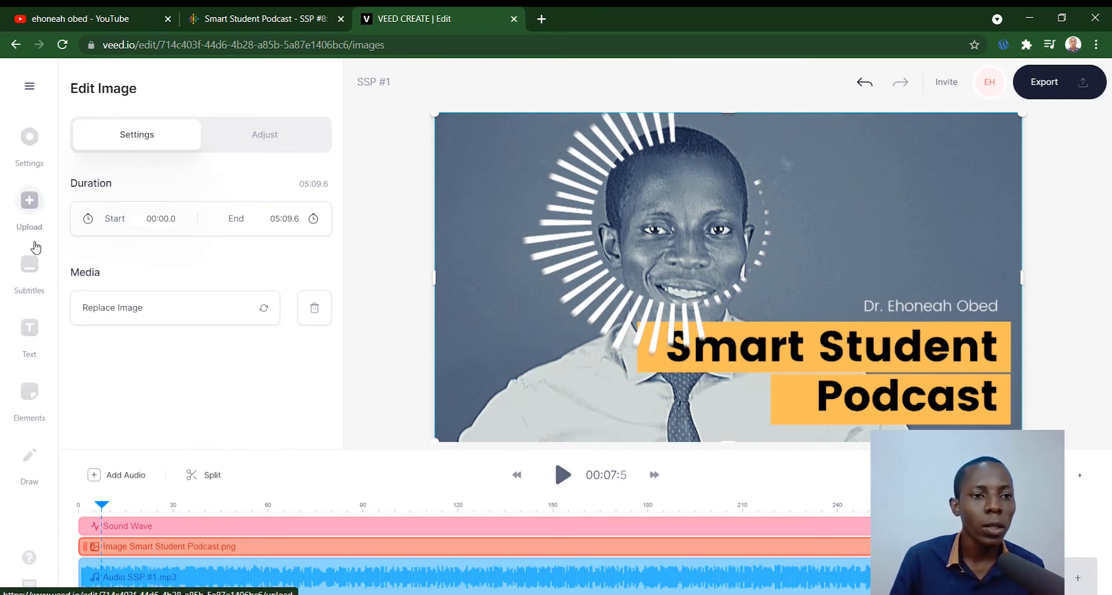
click(29, 393)
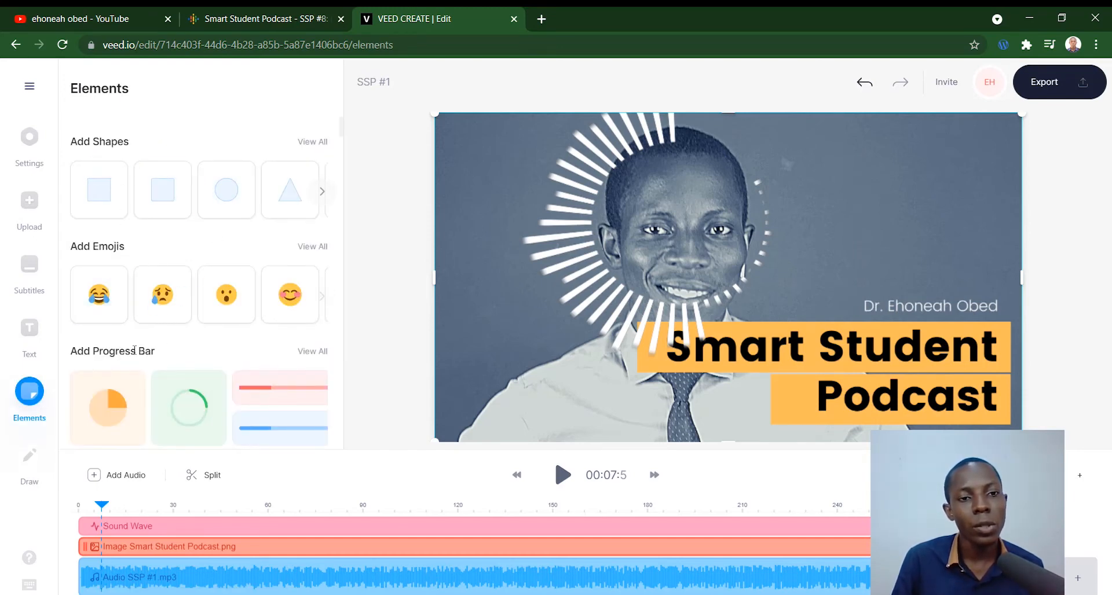
scroll(163, 313, down, 1)
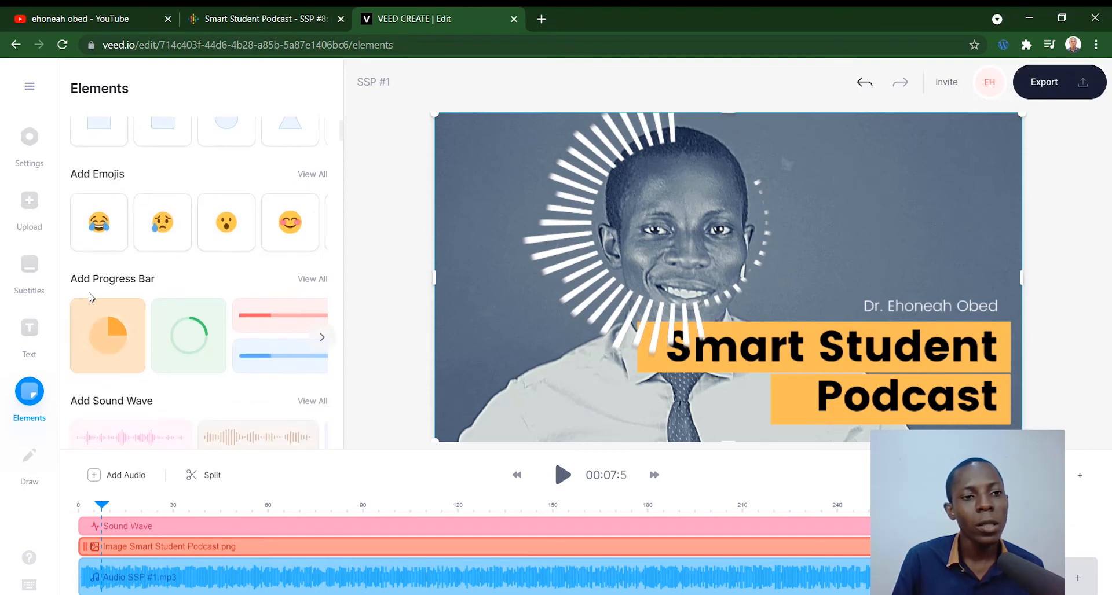
scroll(157, 360, down, 1)
scroll(191, 365, down, 1)
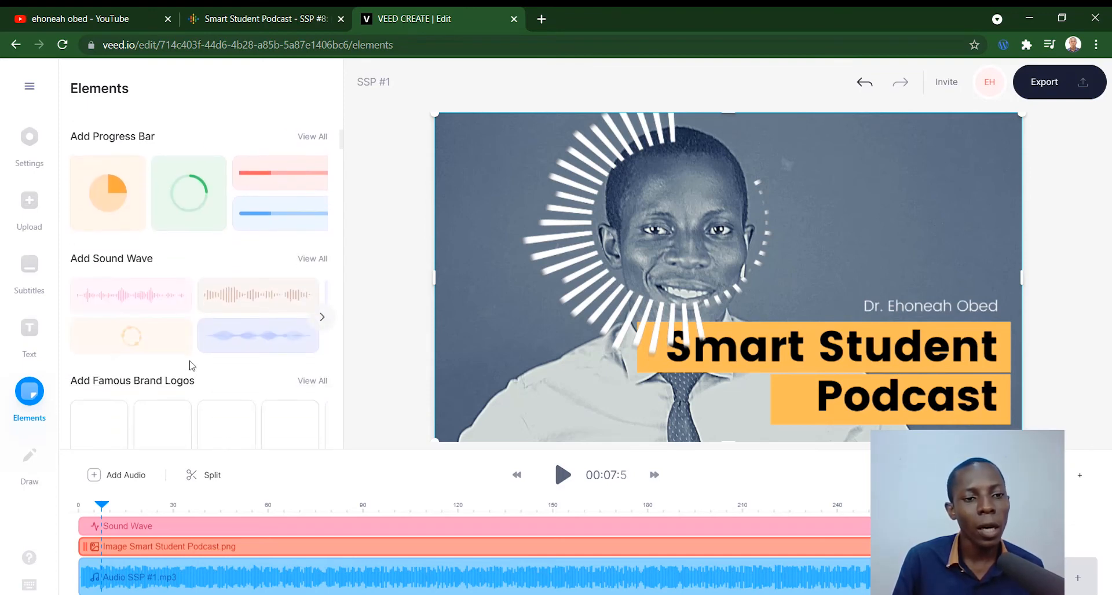
scroll(197, 347, down, 1)
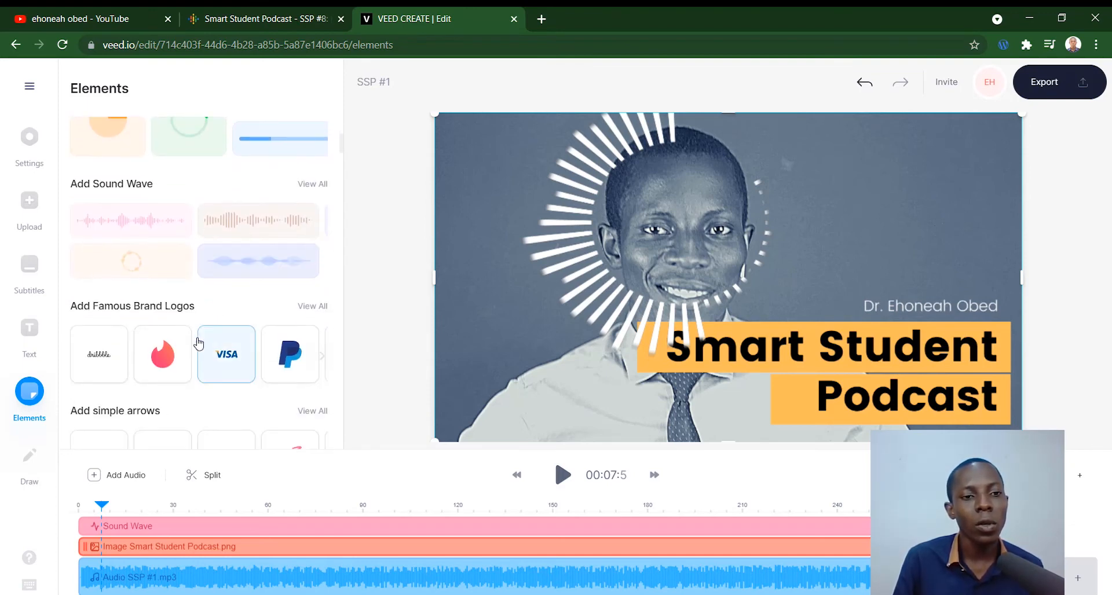
scroll(198, 343, down, 2)
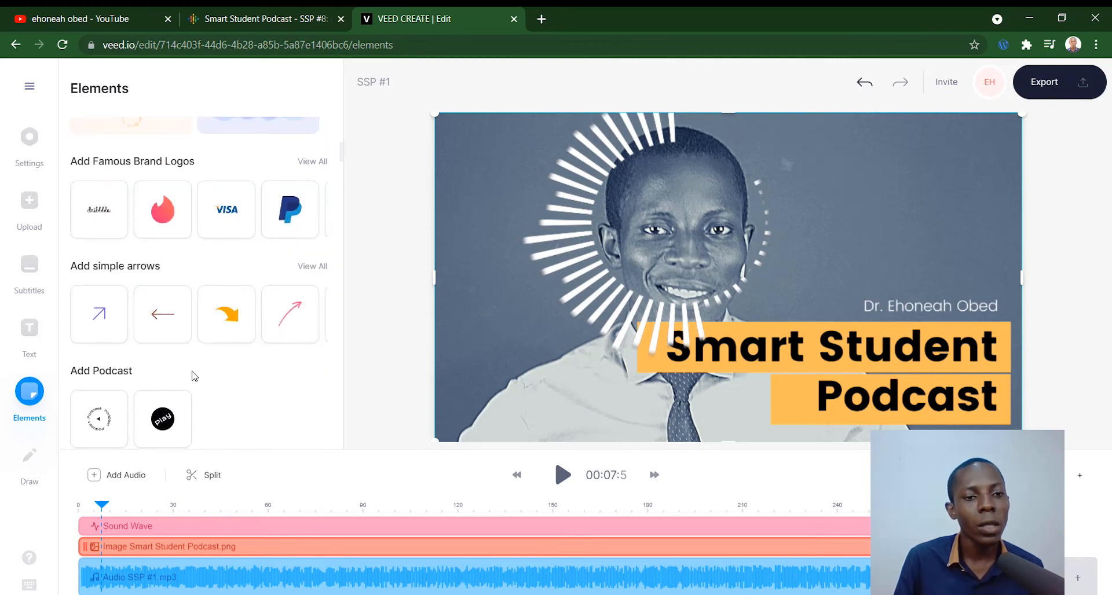
scroll(195, 375, down, 3)
scroll(188, 376, up, 1)
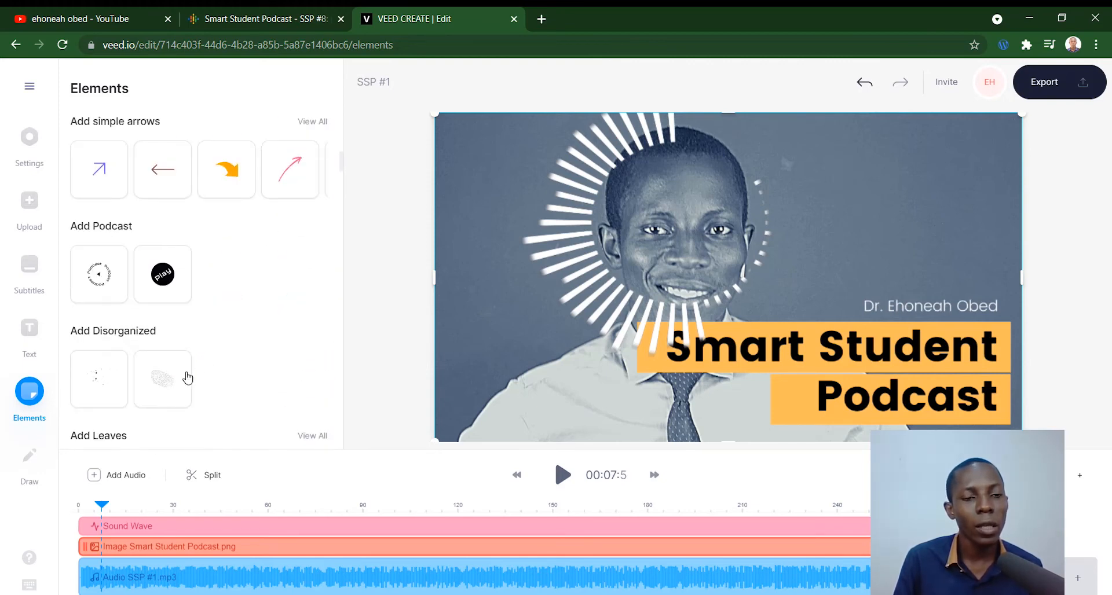
scroll(206, 360, down, 2)
scroll(135, 319, up, 10)
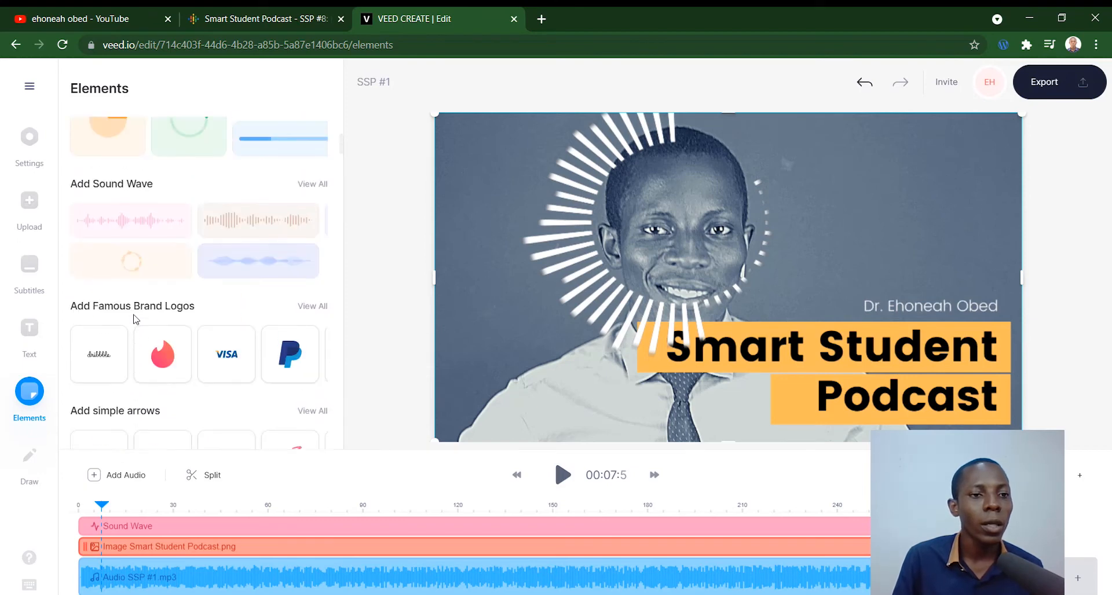
click(29, 216)
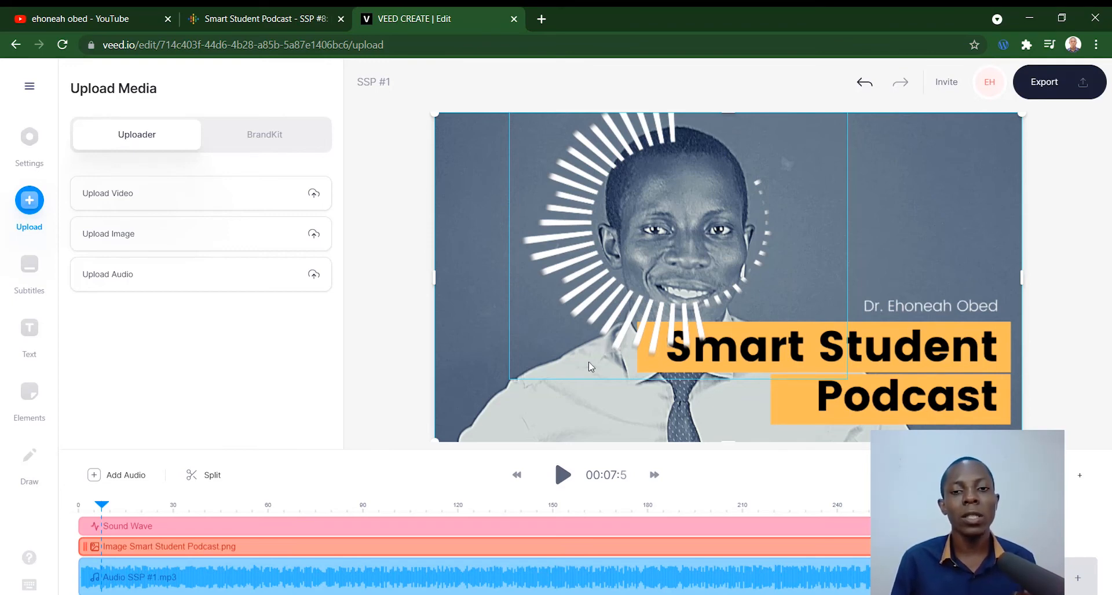
Step: Shrink the circular sound wave slightly and move it lower so that it is centred around the face in the artwork
click(609, 319)
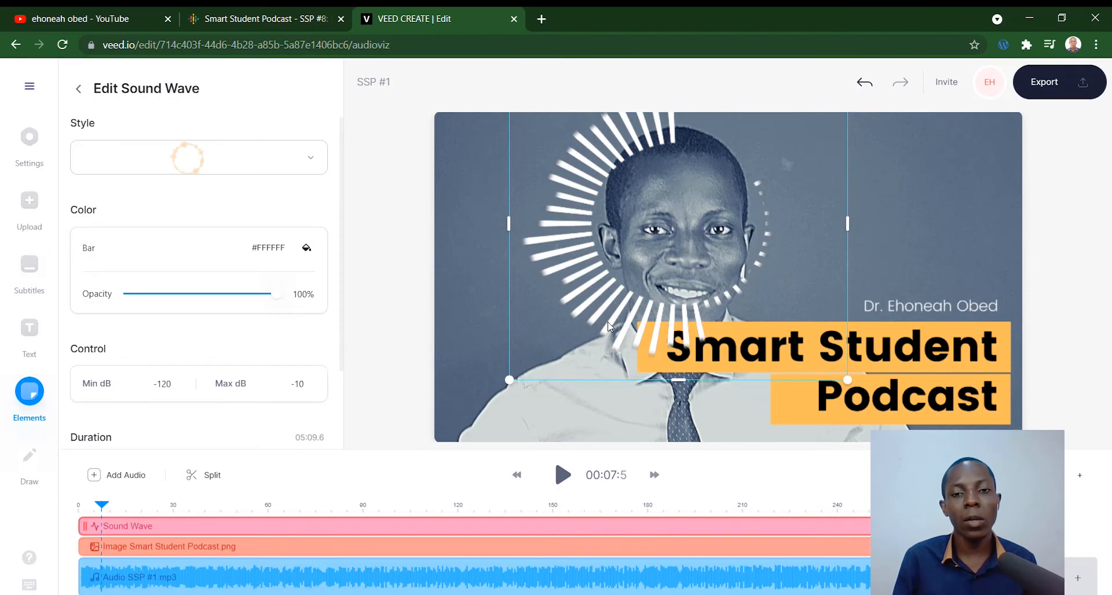
drag(608, 318, 600, 348)
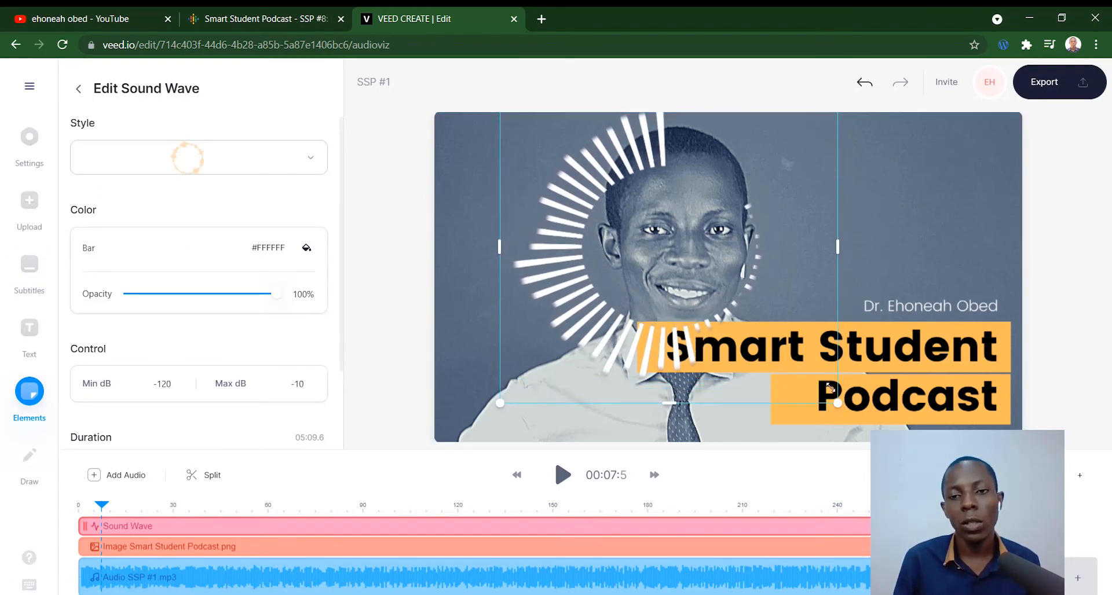
drag(838, 403, 820, 387)
drag(645, 365, 669, 365)
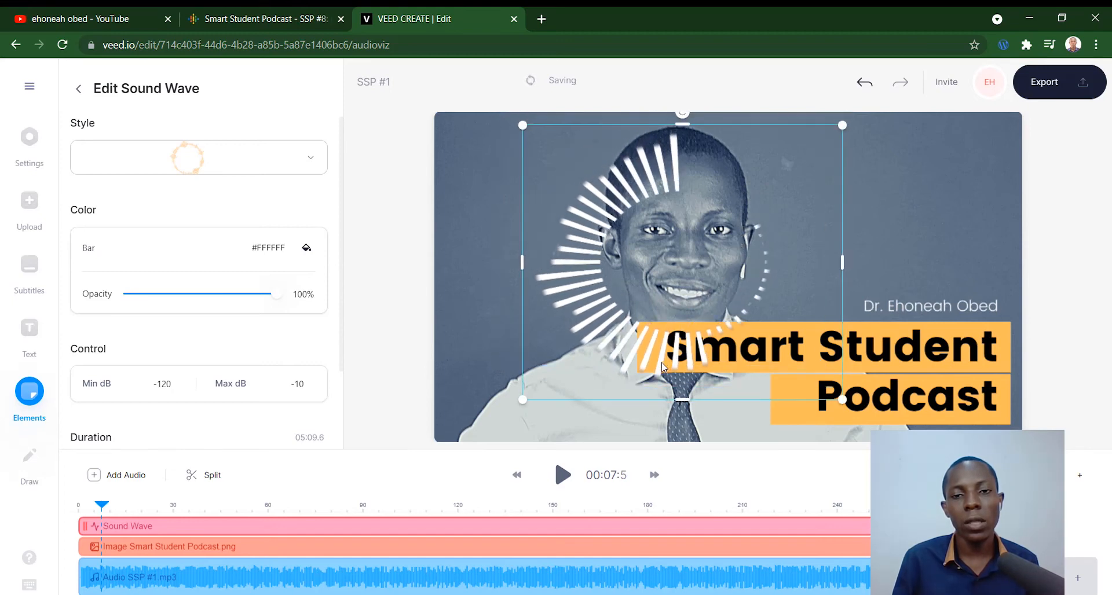
click(413, 405)
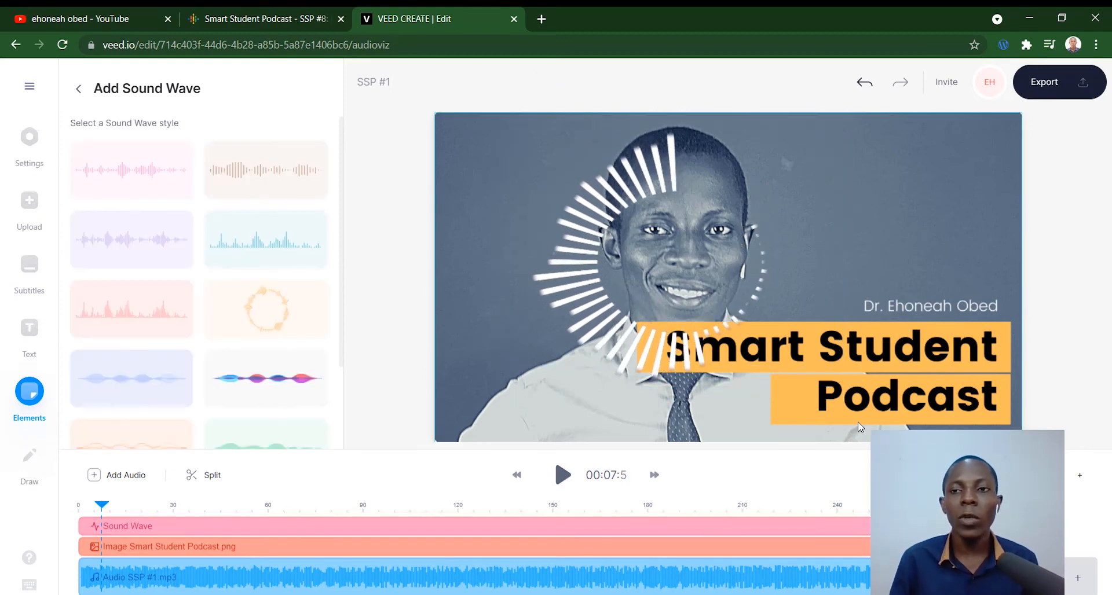
click(1055, 83)
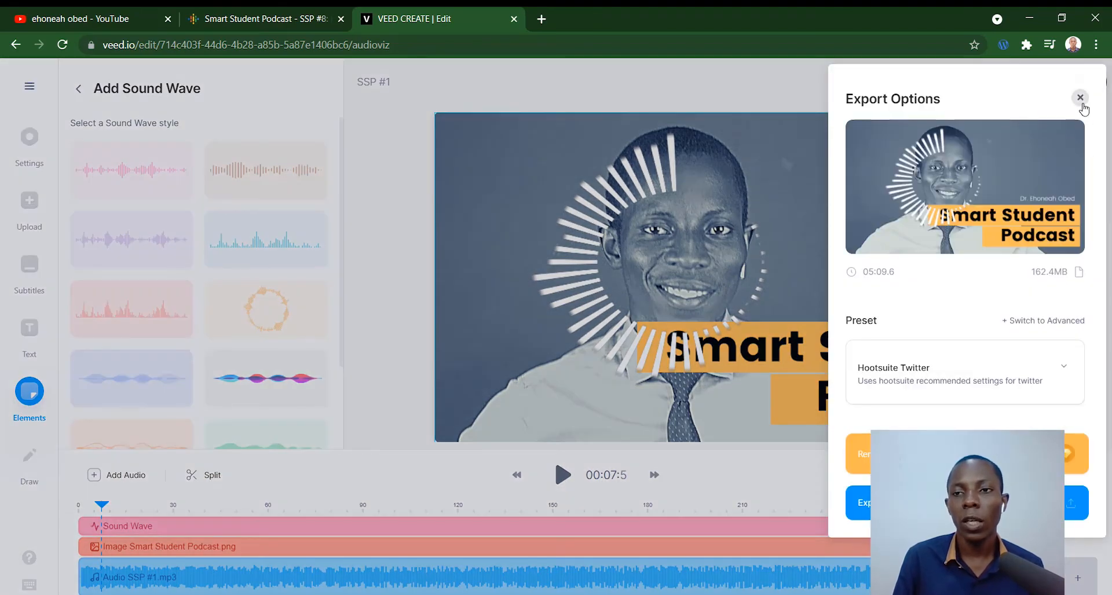
click(1080, 98)
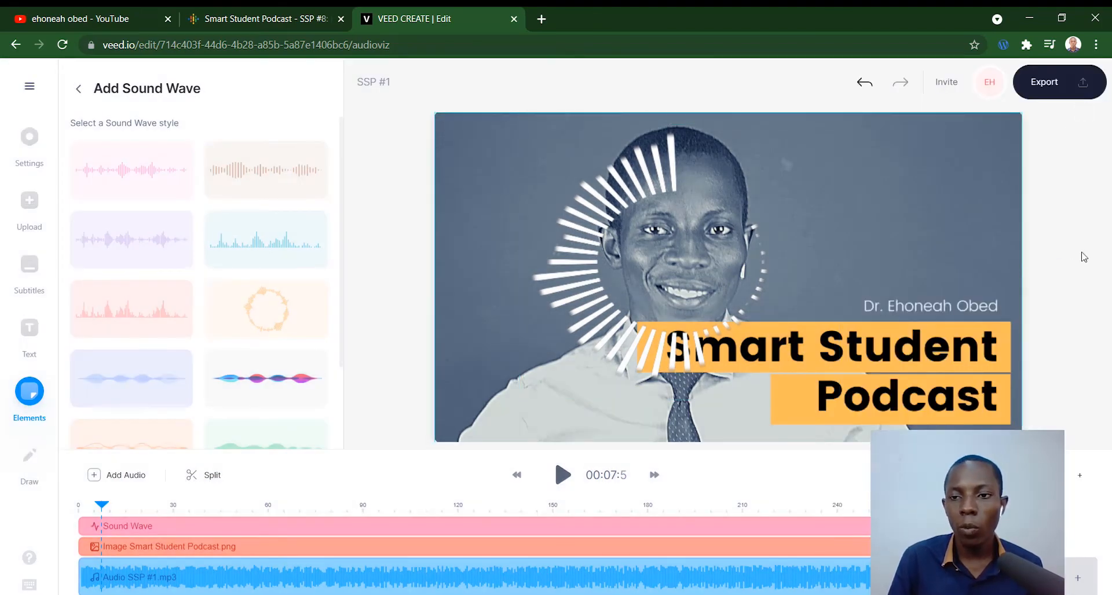
Step: Add a headline title in the upper-right area of the artwork and change its text to #01
click(27, 333)
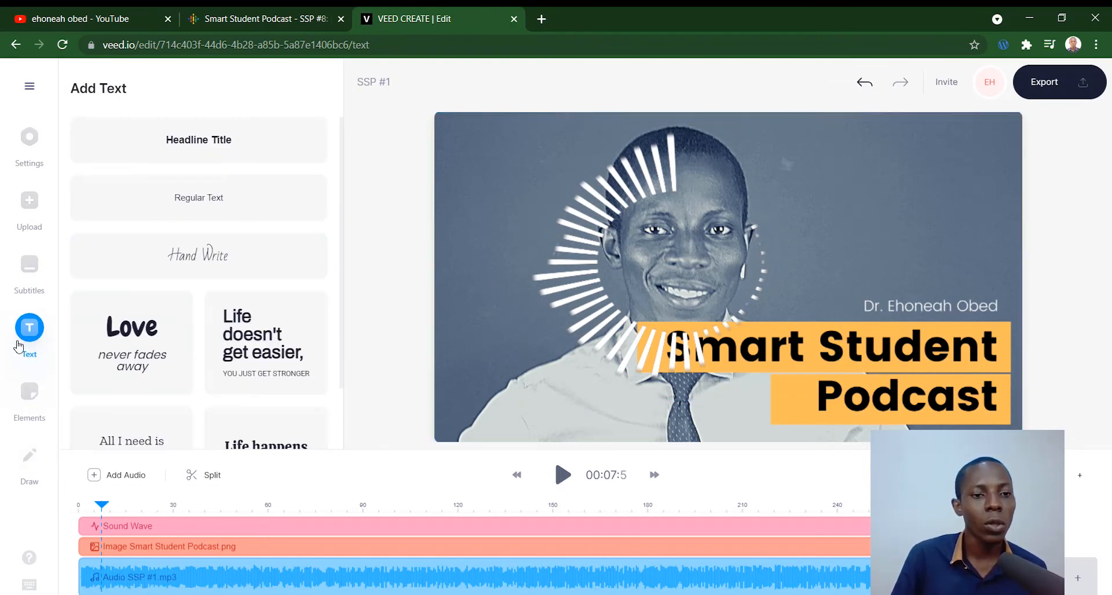
click(191, 157)
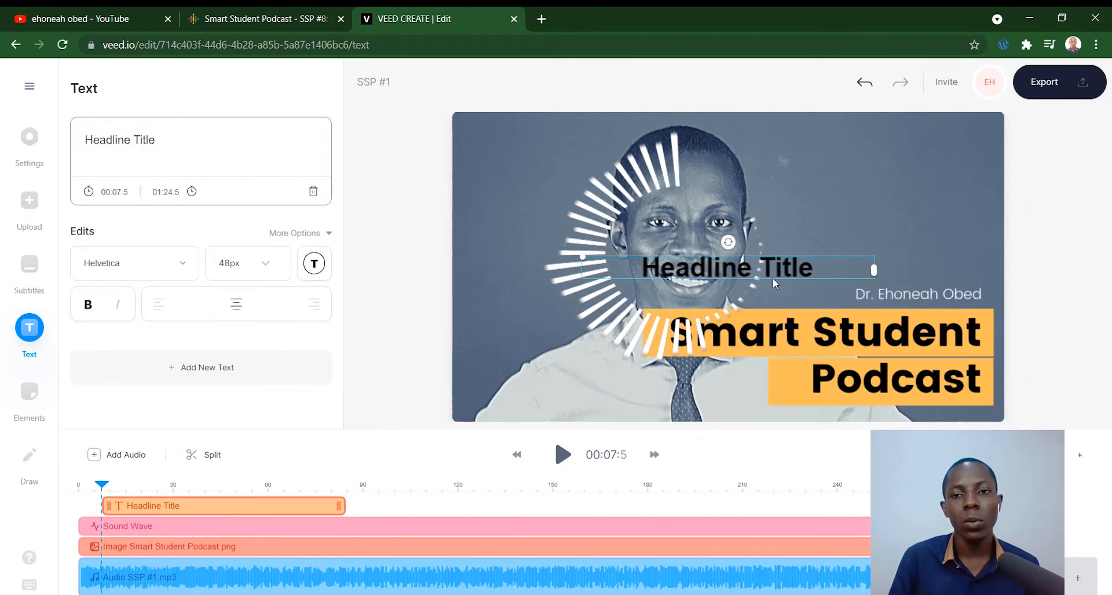
drag(793, 270, 904, 174)
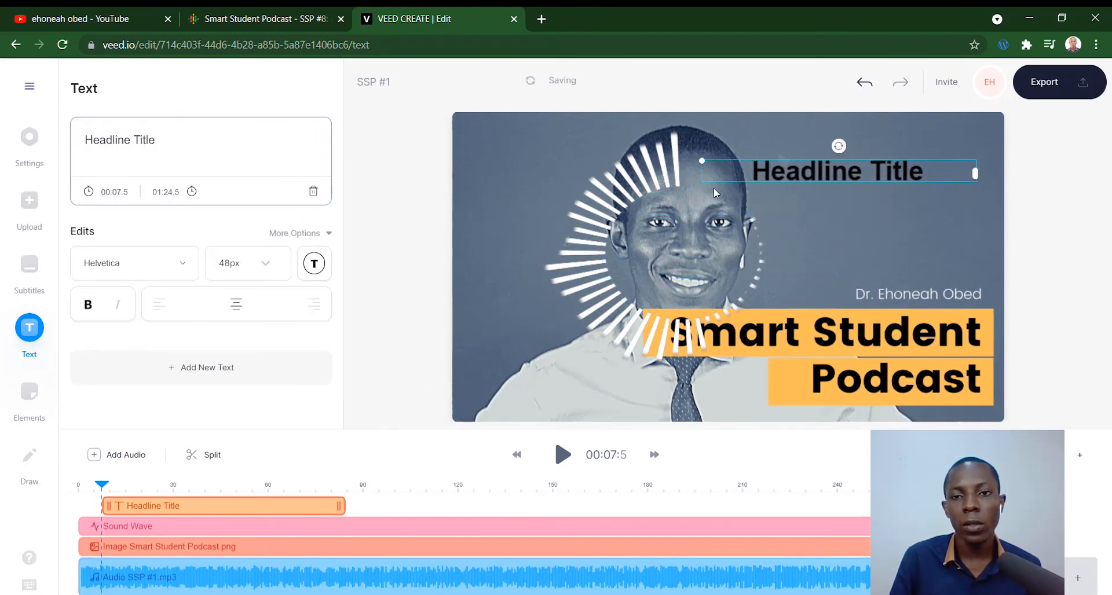
double_click(779, 172)
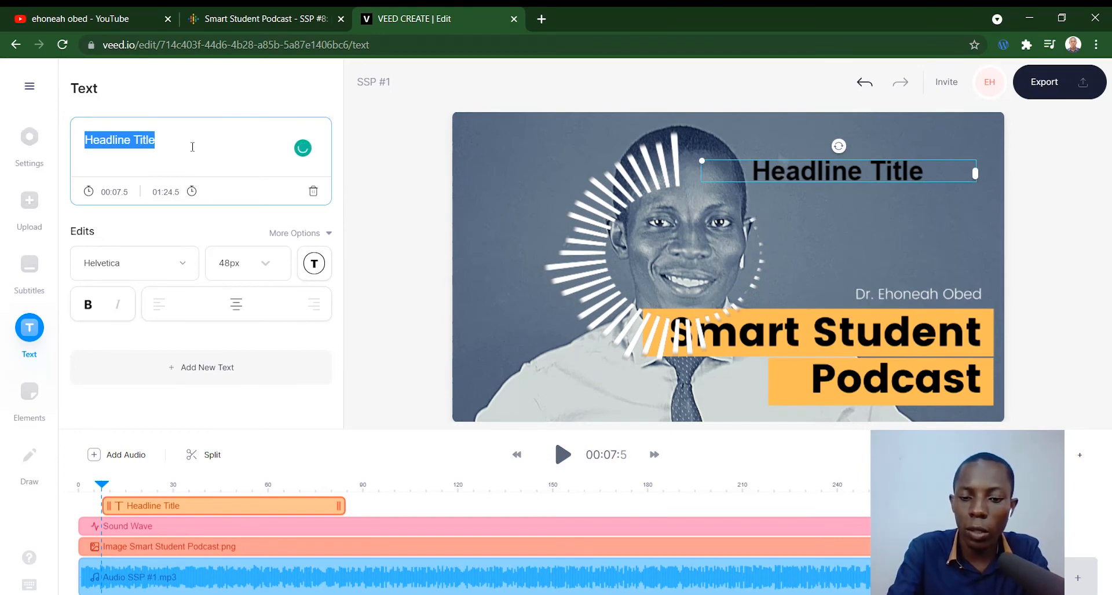
text(#)
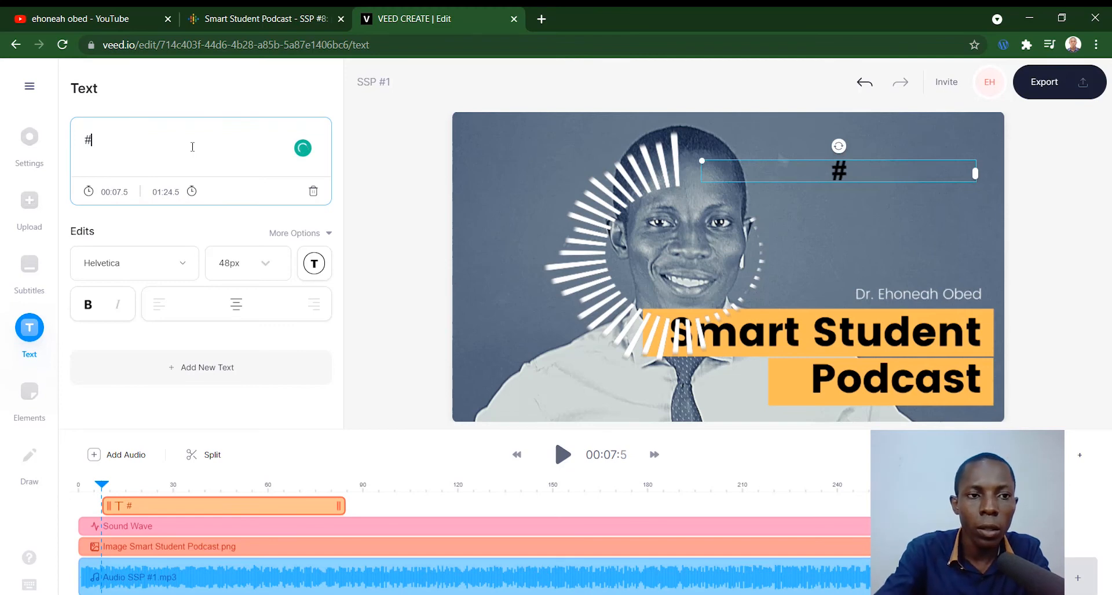
text(01)
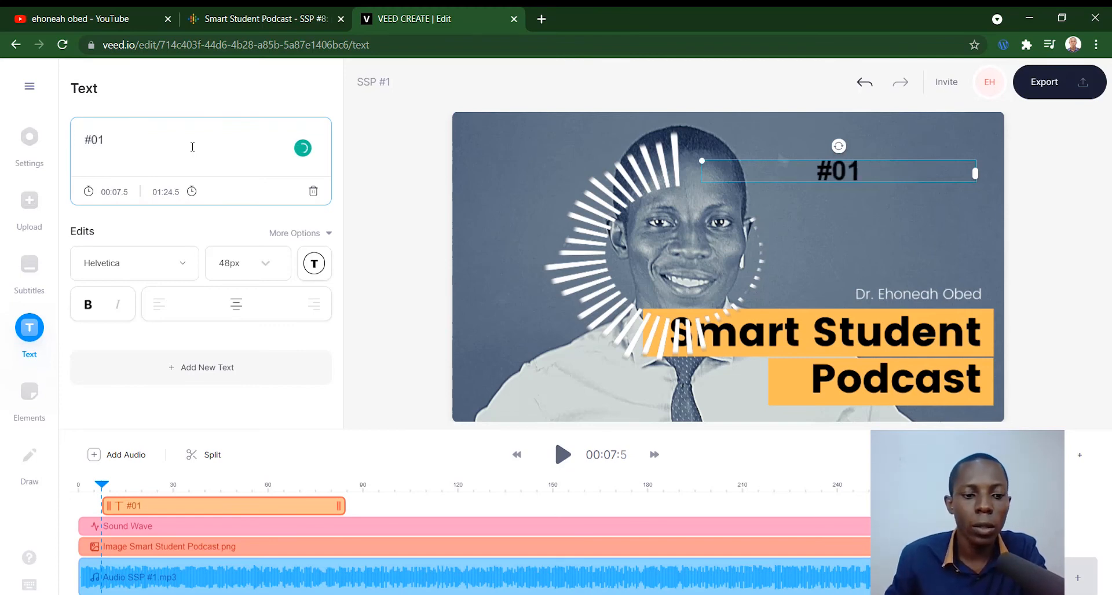
Step: Format the #01 title at 96px in white (#FFFFFF) and place it in the upper-right corner of the artwork
key(ctrl+a)
click(233, 265)
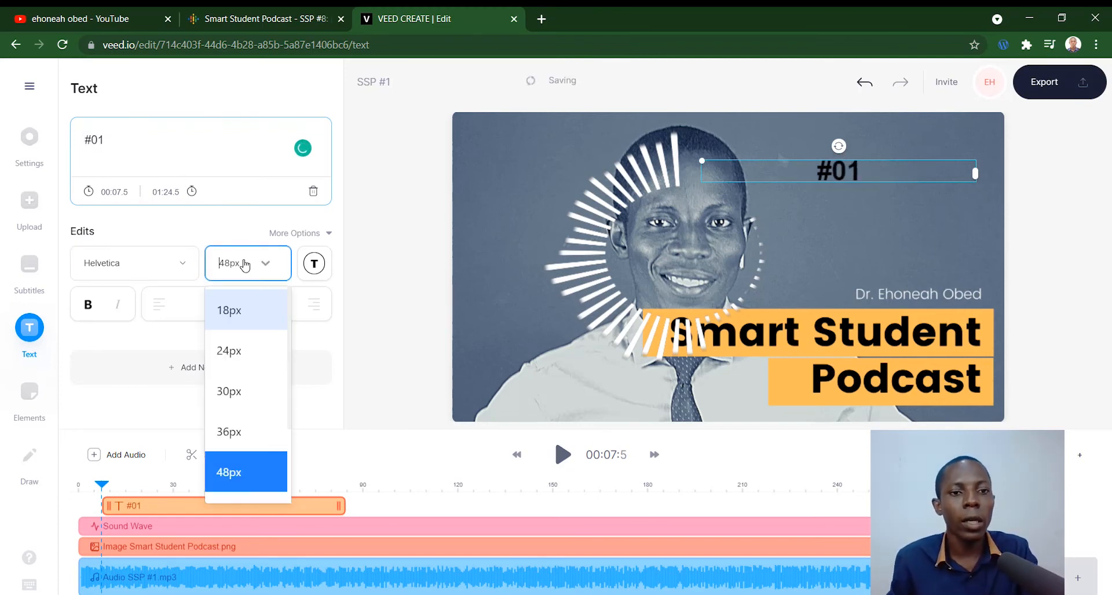
scroll(258, 379, down, 3)
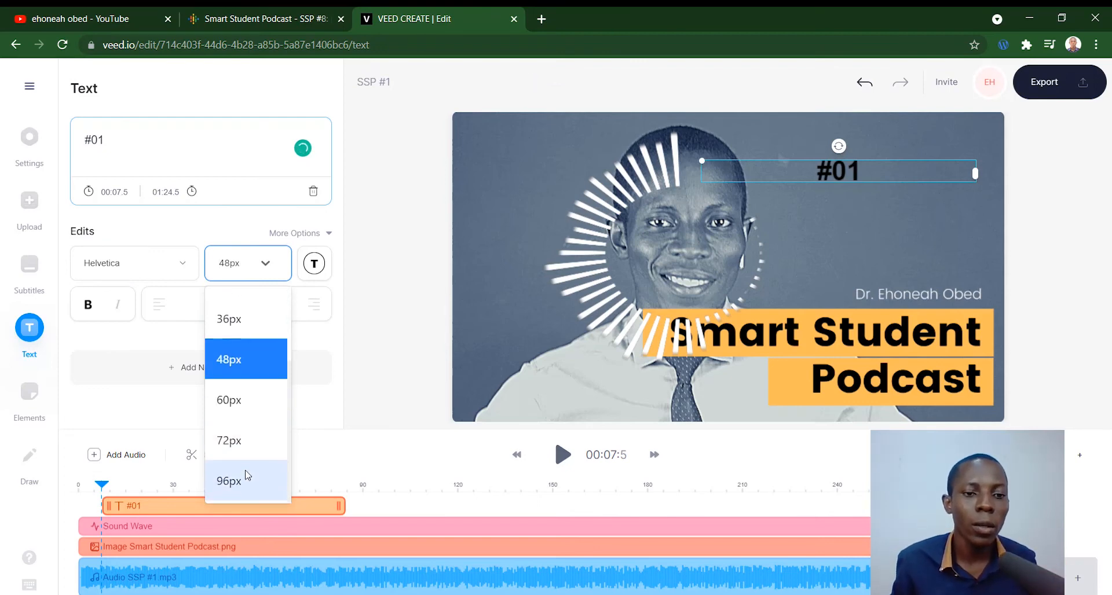
click(248, 474)
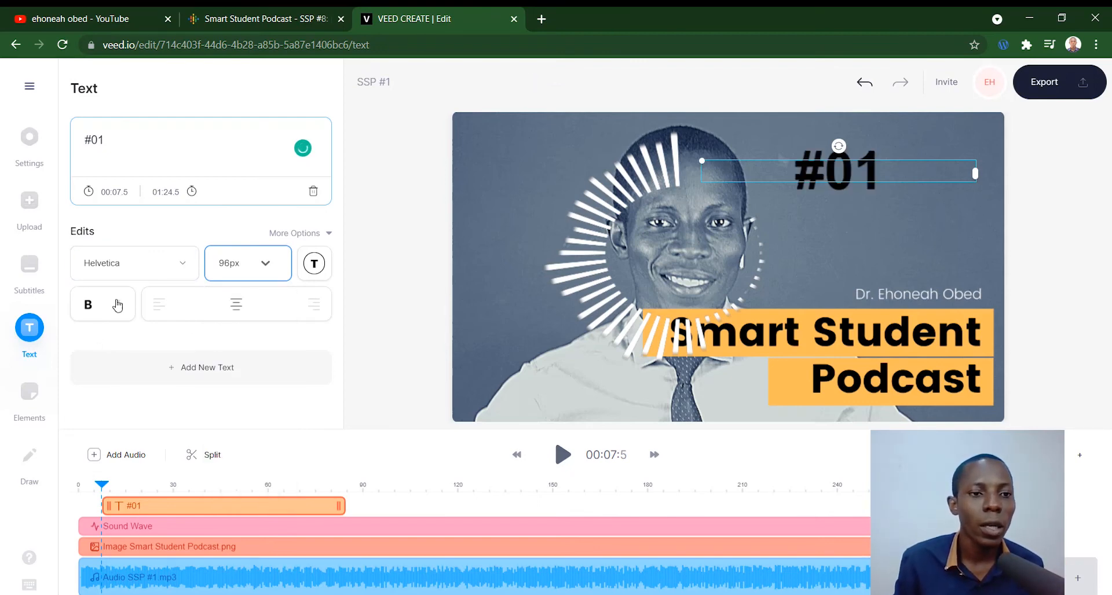
click(314, 263)
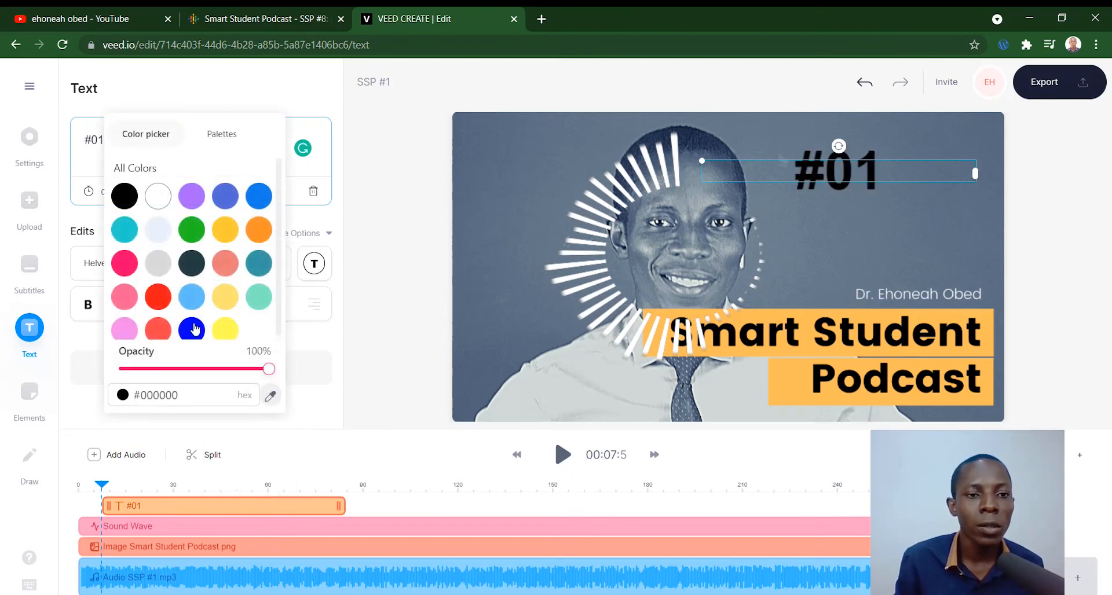
click(159, 203)
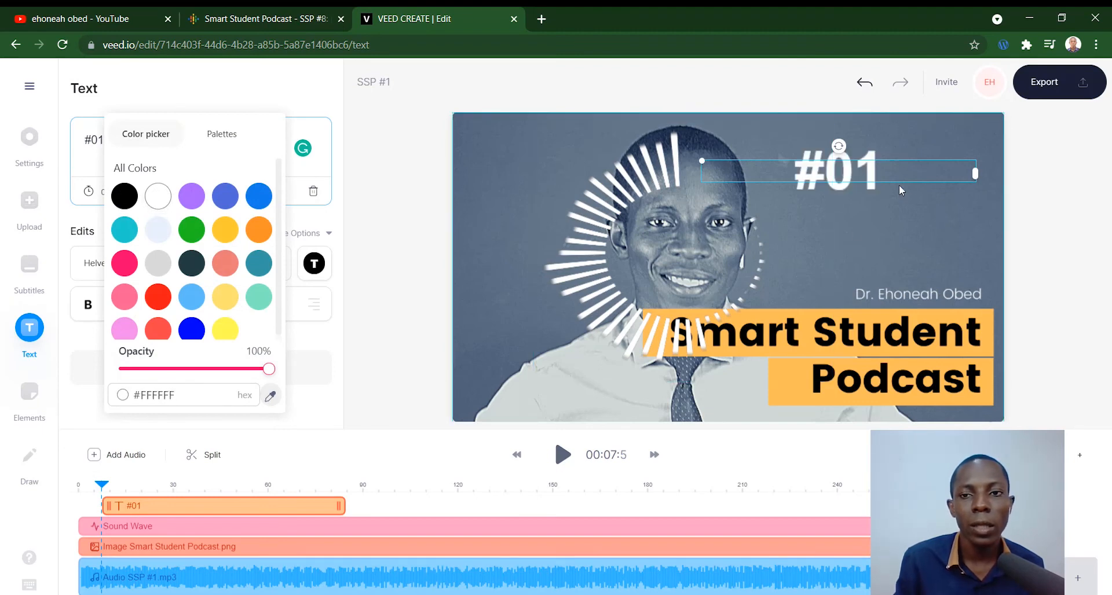
drag(972, 175, 964, 151)
click(1034, 258)
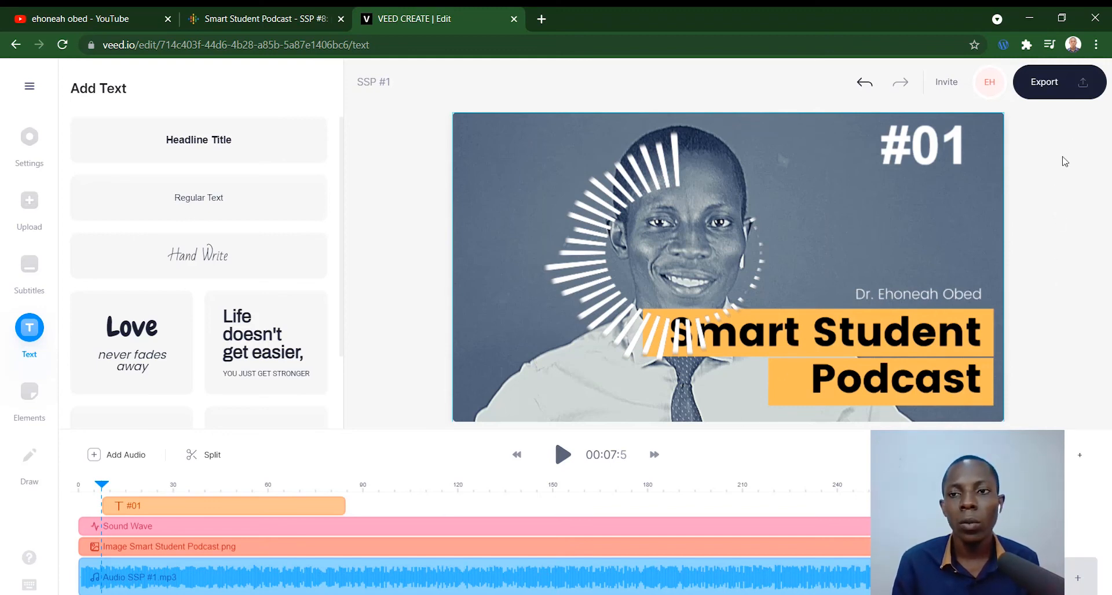
Step: Export the video with the Hootsuite Twitter preset and play the rendered result to check the sound wave
click(1075, 89)
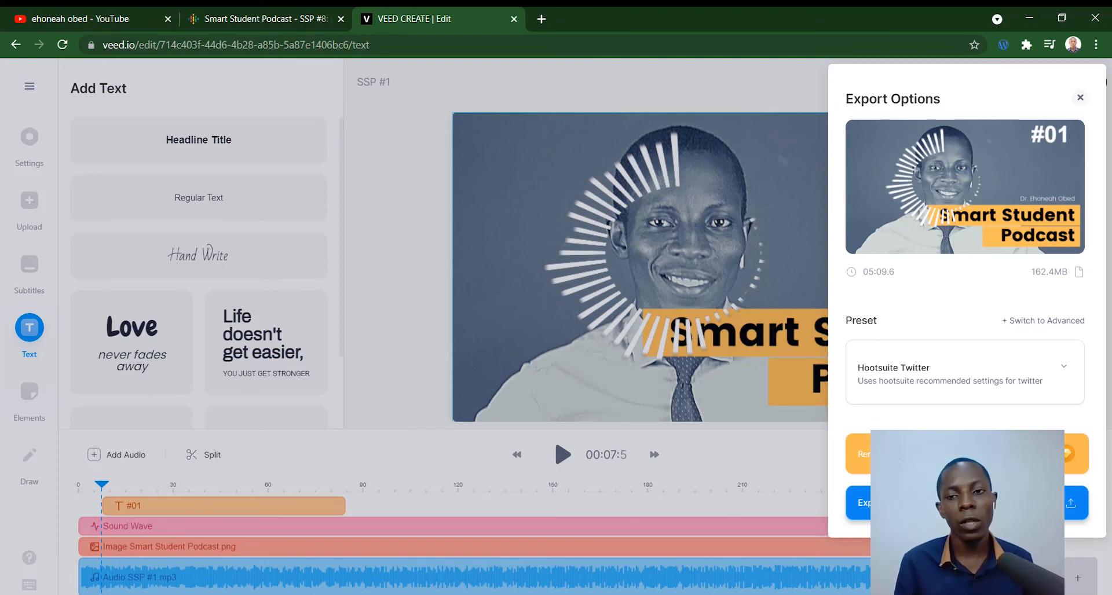
click(967, 503)
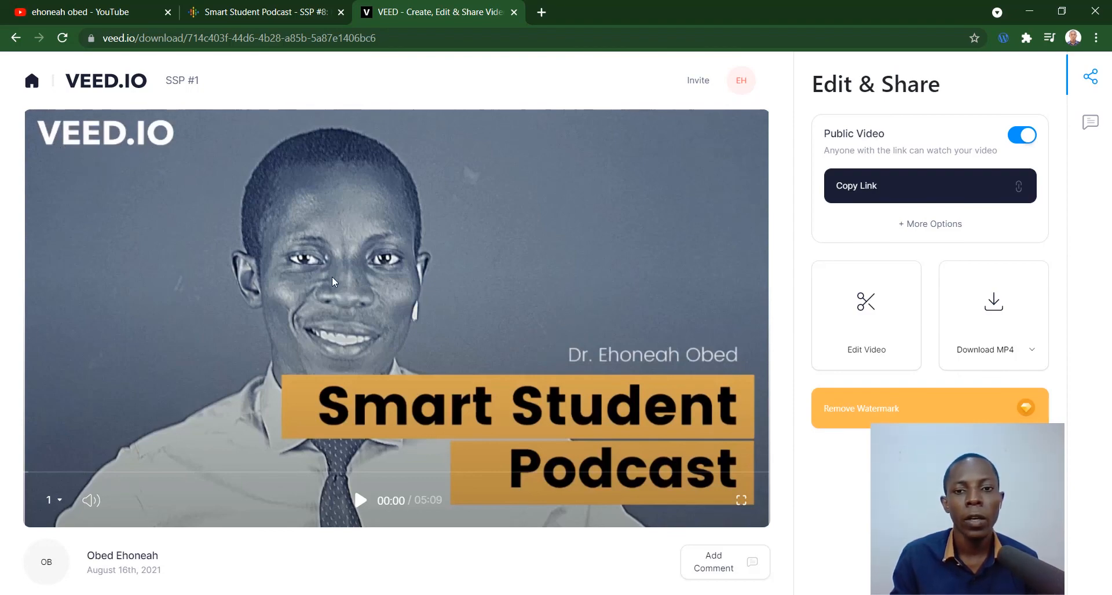
click(597, 464)
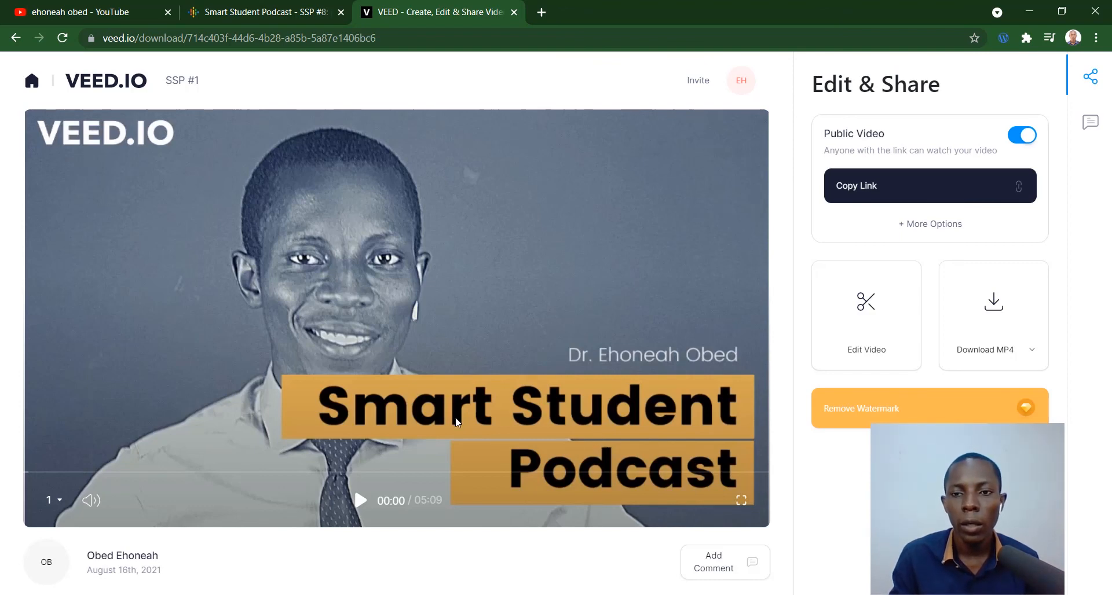
click(438, 345)
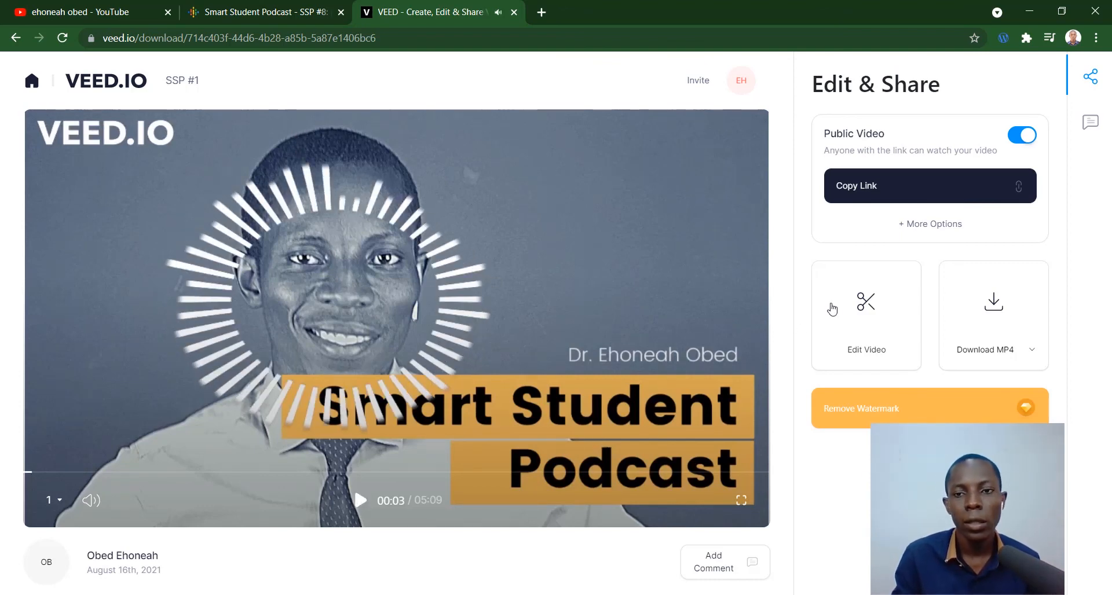